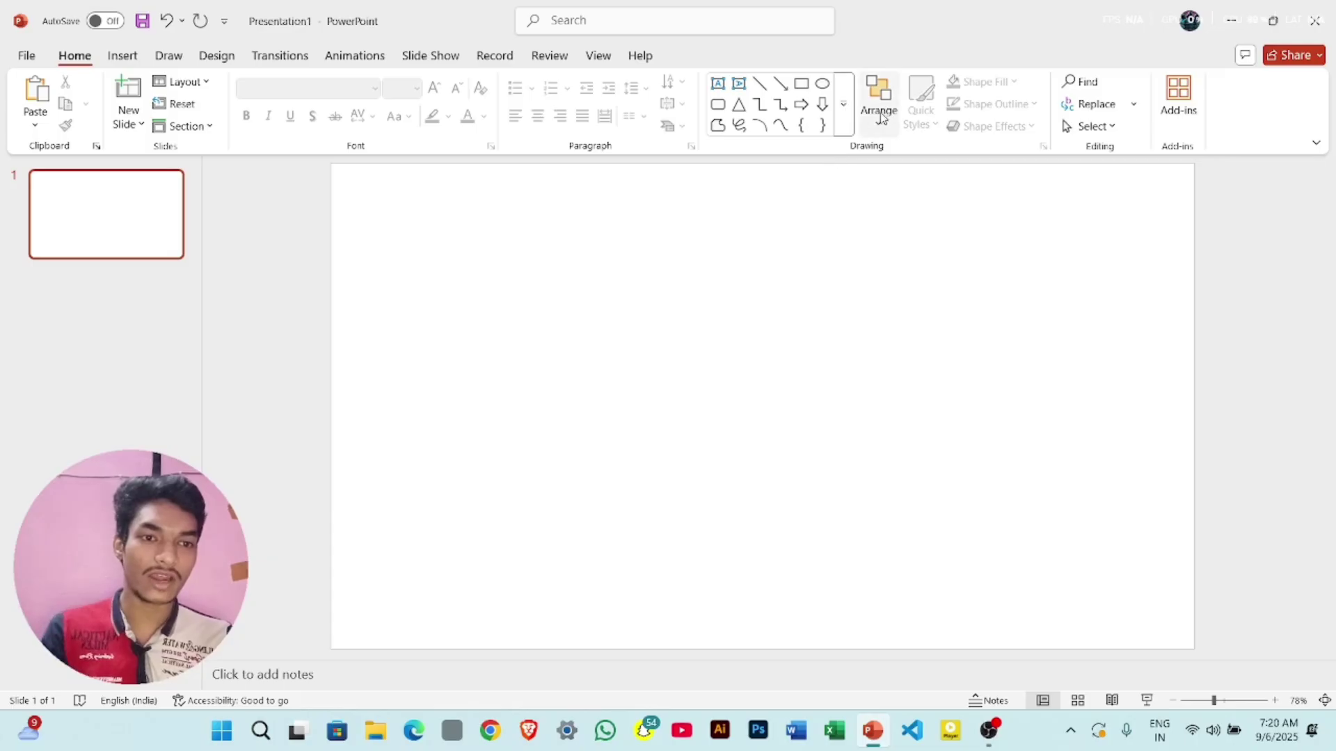
Step: Draw a rectangle about 1.94 inches high and 2.22 inches wide in the upper-left part of the slide
click(845, 125)
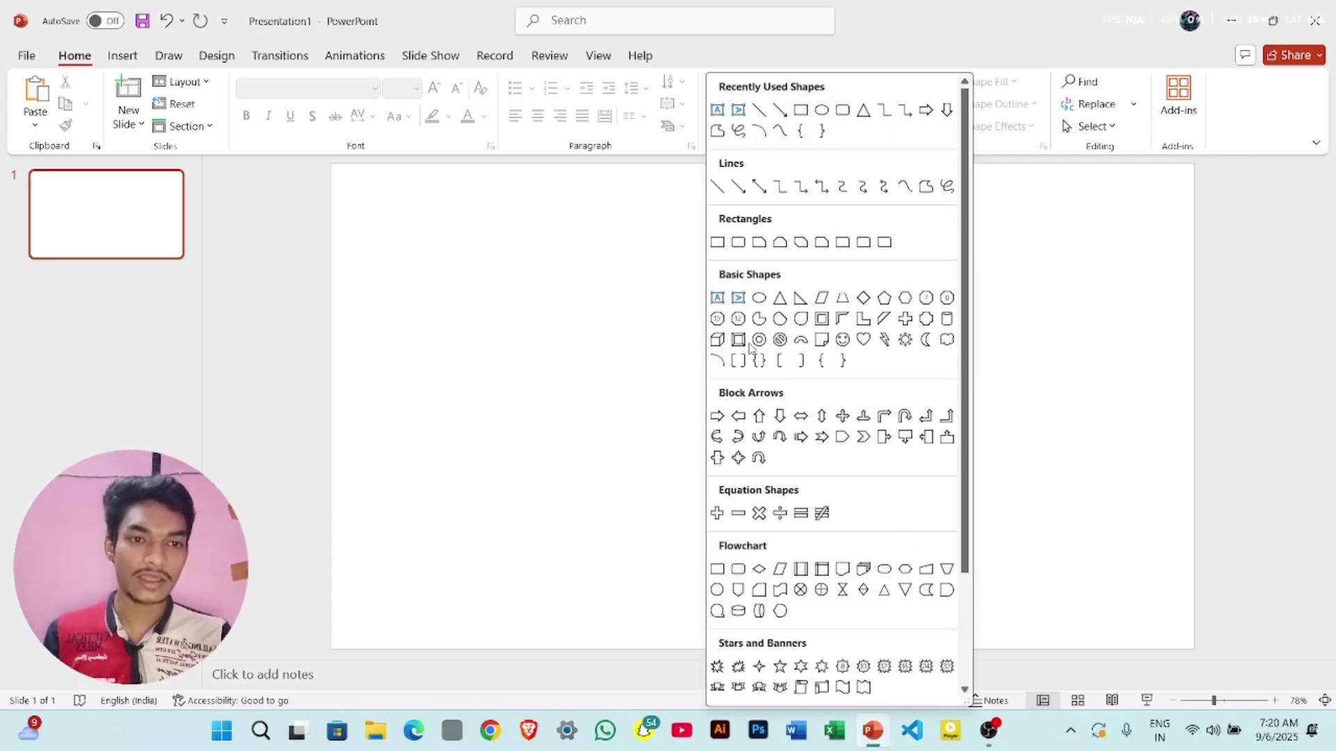
click(629, 349)
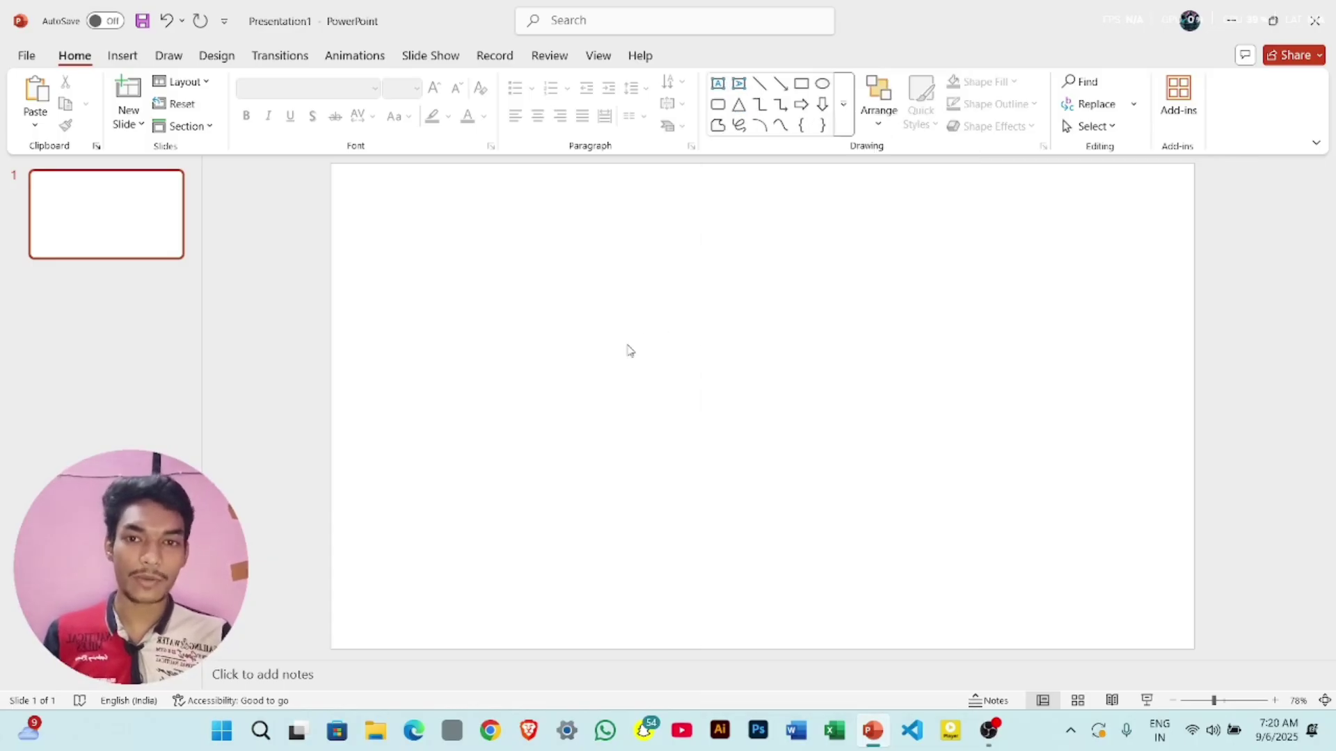
click(119, 55)
click(290, 118)
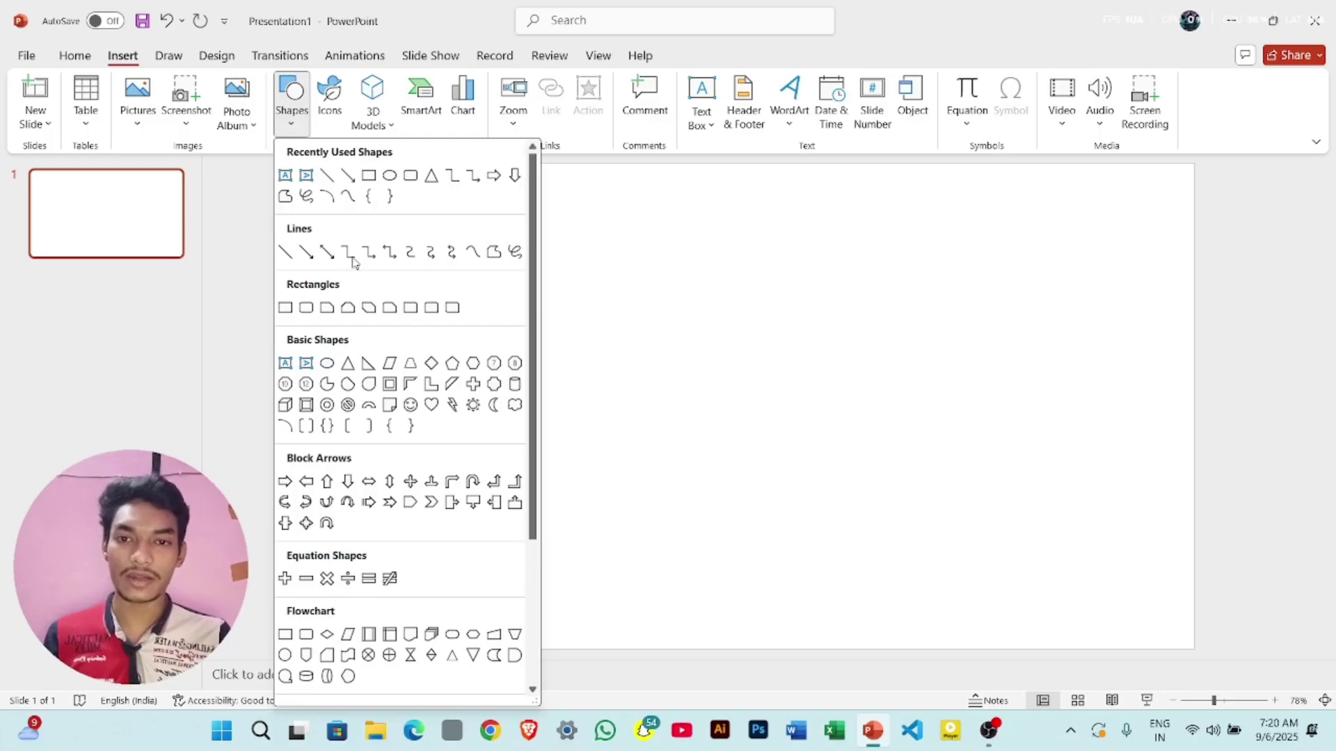
click(368, 175)
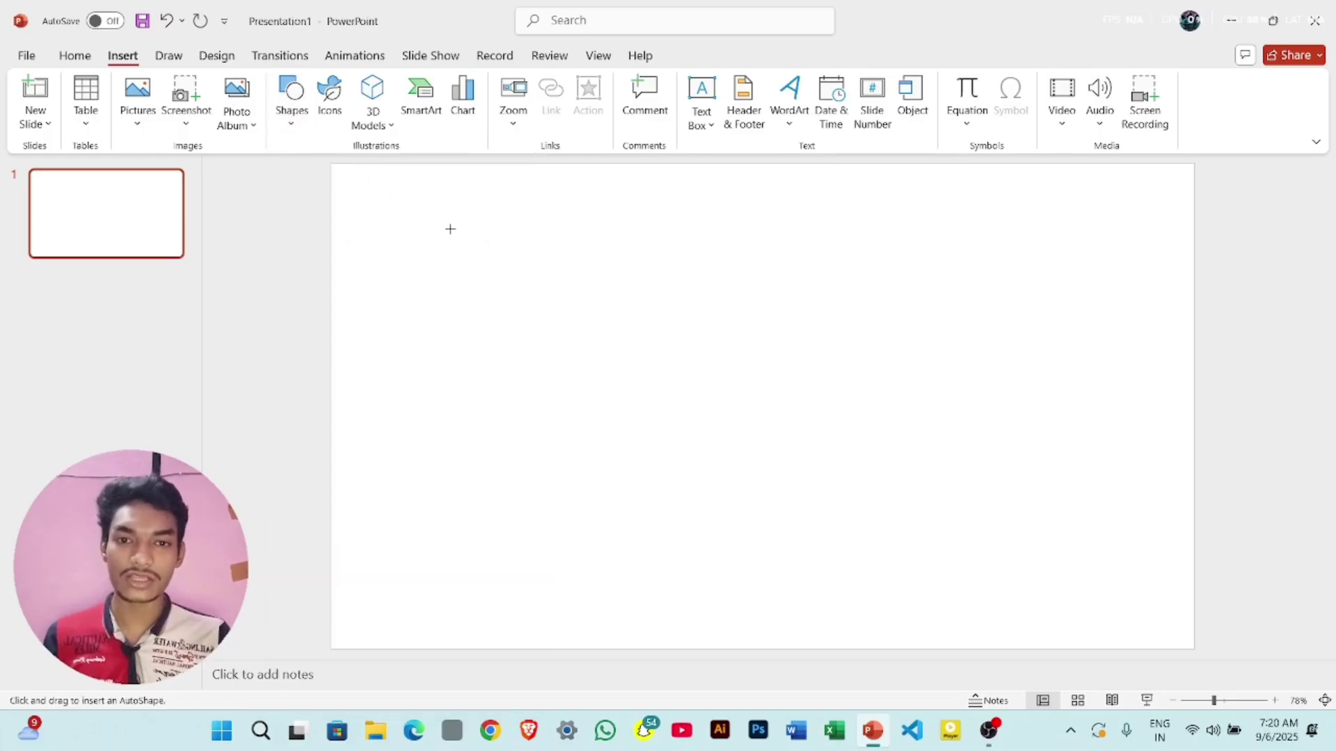
drag(450, 229, 594, 355)
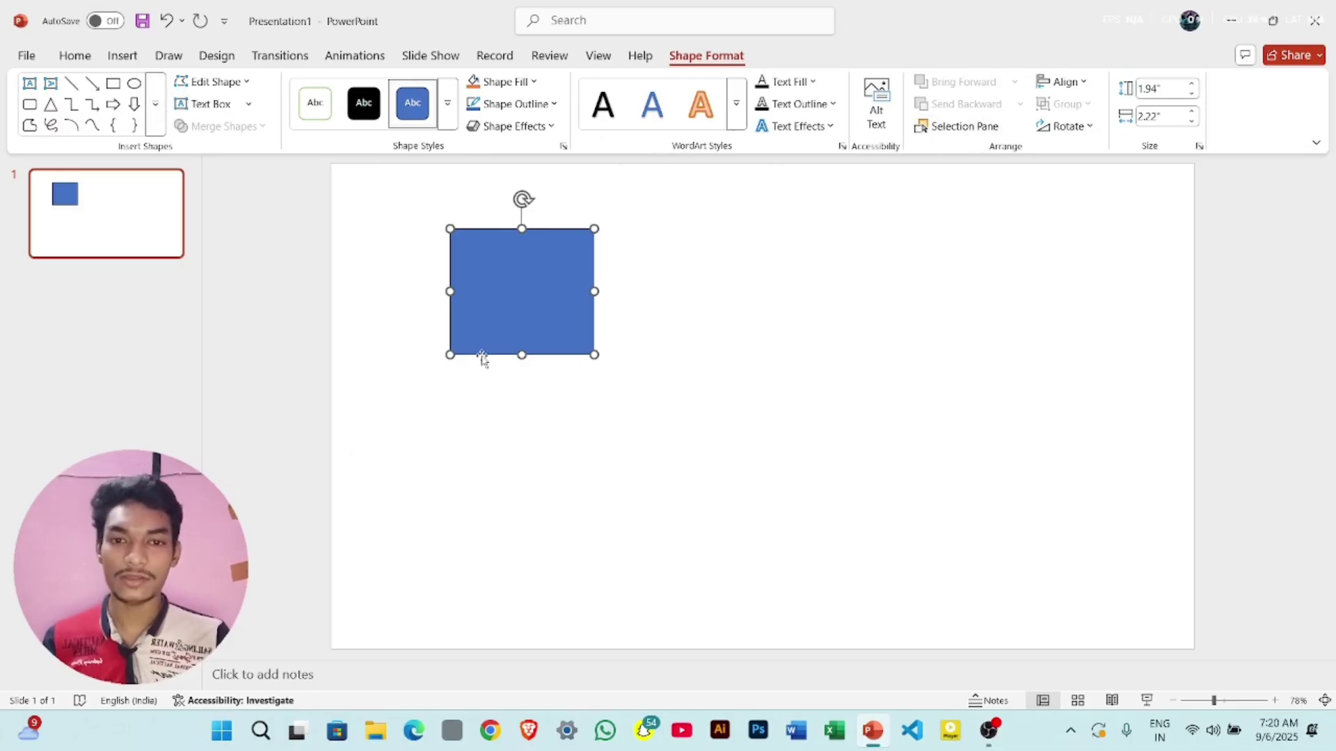
Step: Draw an ellipse about 2.25 inches high and 3.44 inches wide beside the rectangle
click(155, 129)
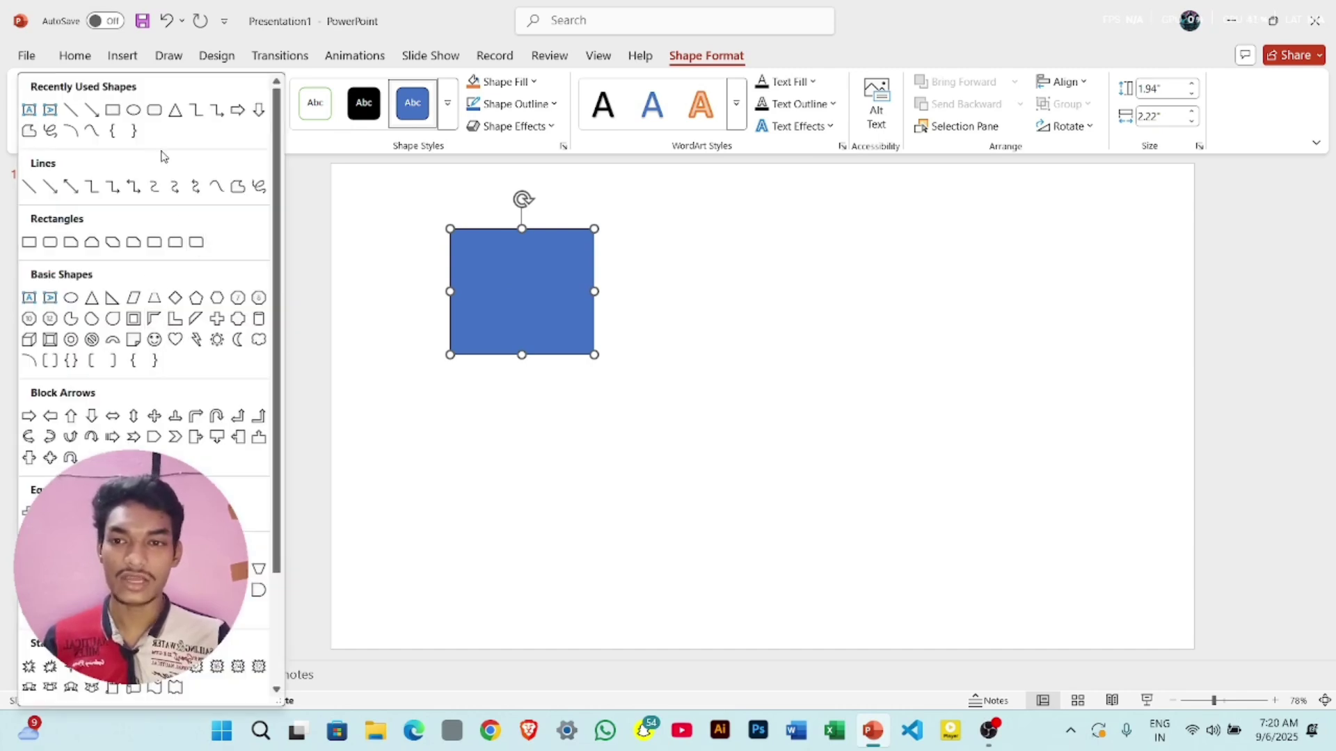
click(135, 111)
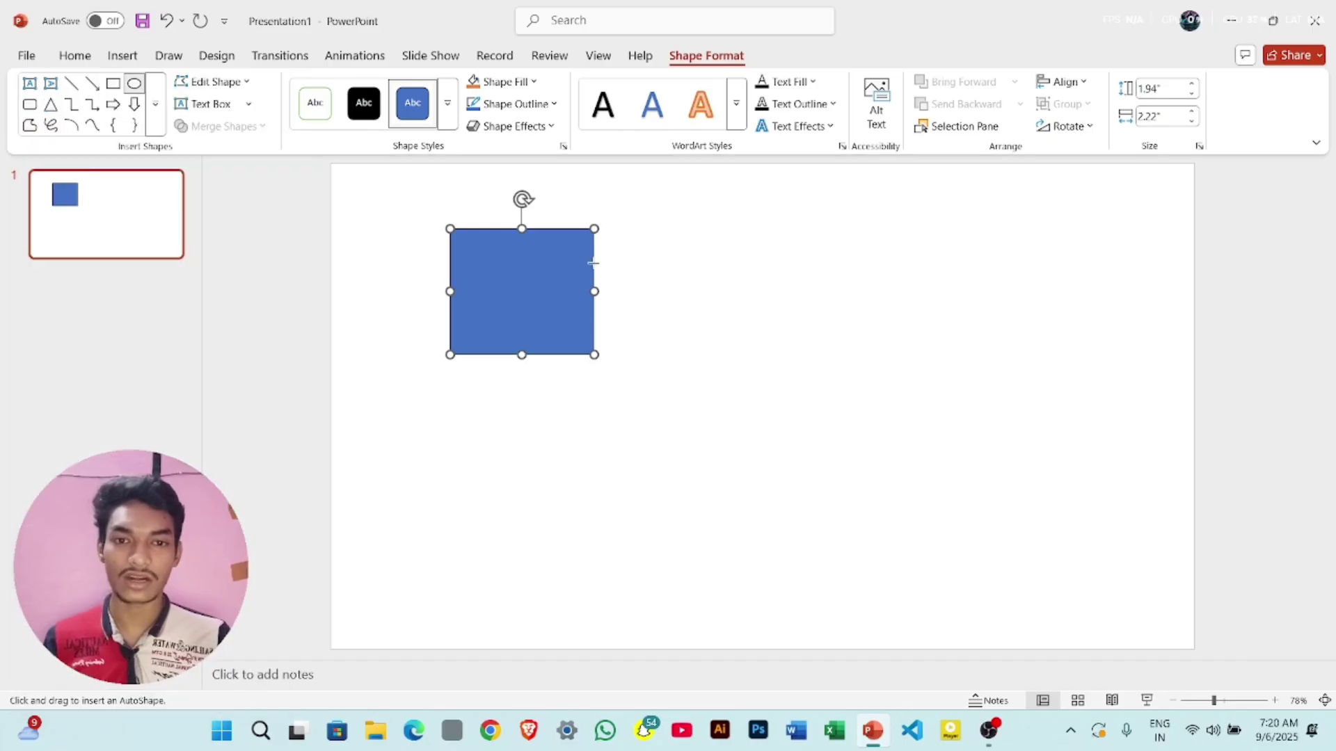
drag(665, 229, 888, 376)
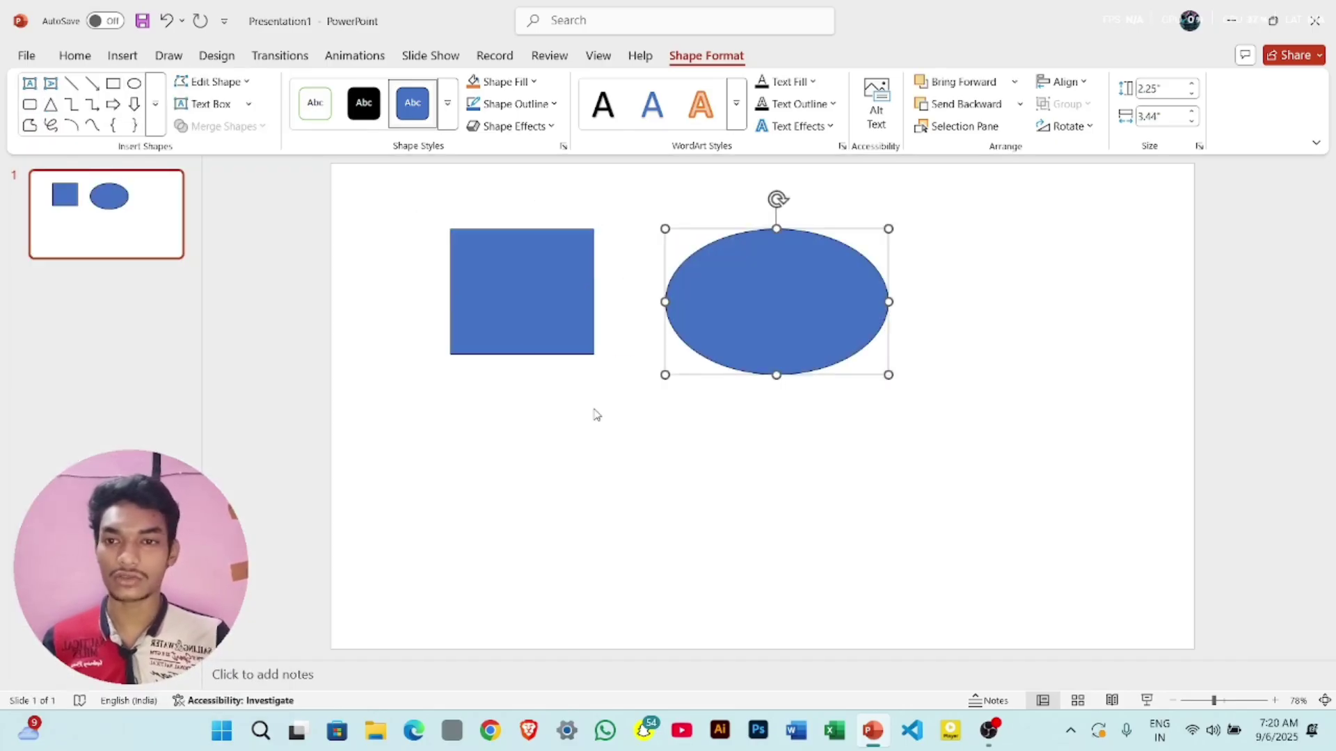
Step: Edit the rectangle's points, moving its upper-left corner diagonally inward to make an irregular four-sided shape
click(461, 231)
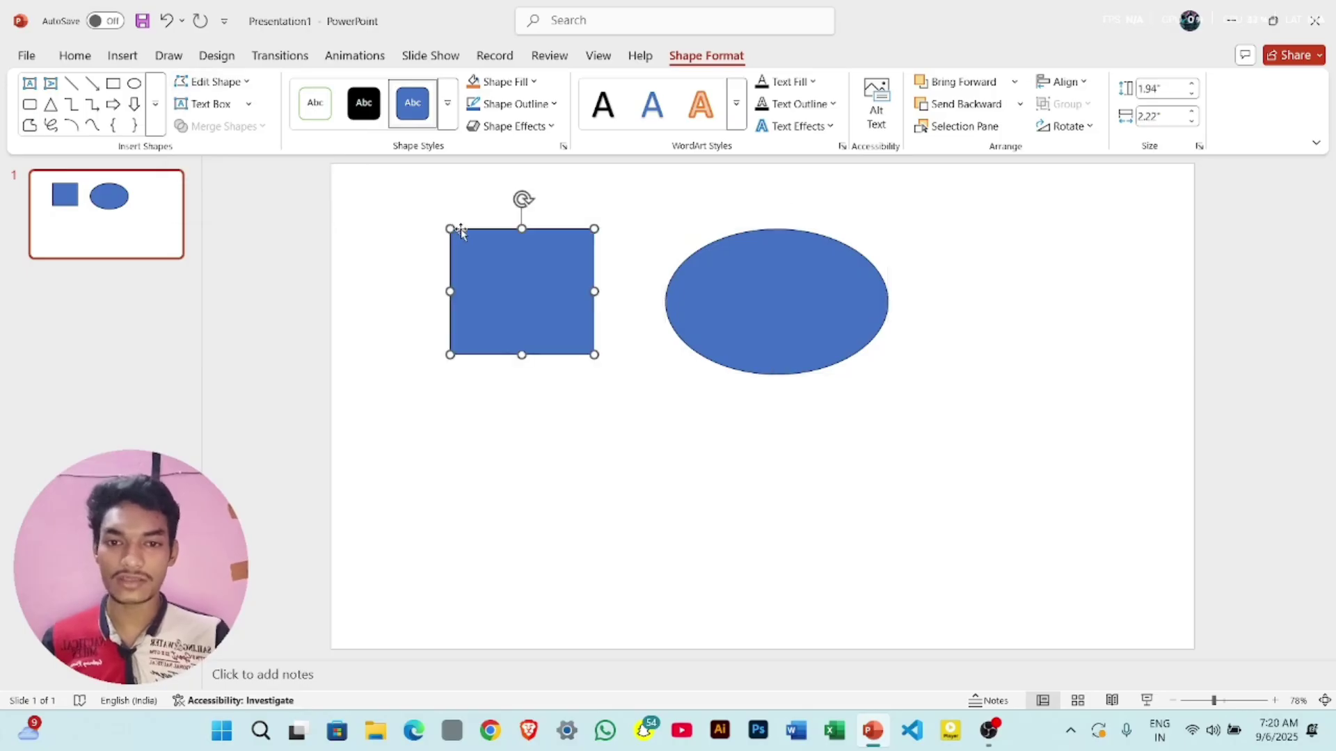
click(234, 83)
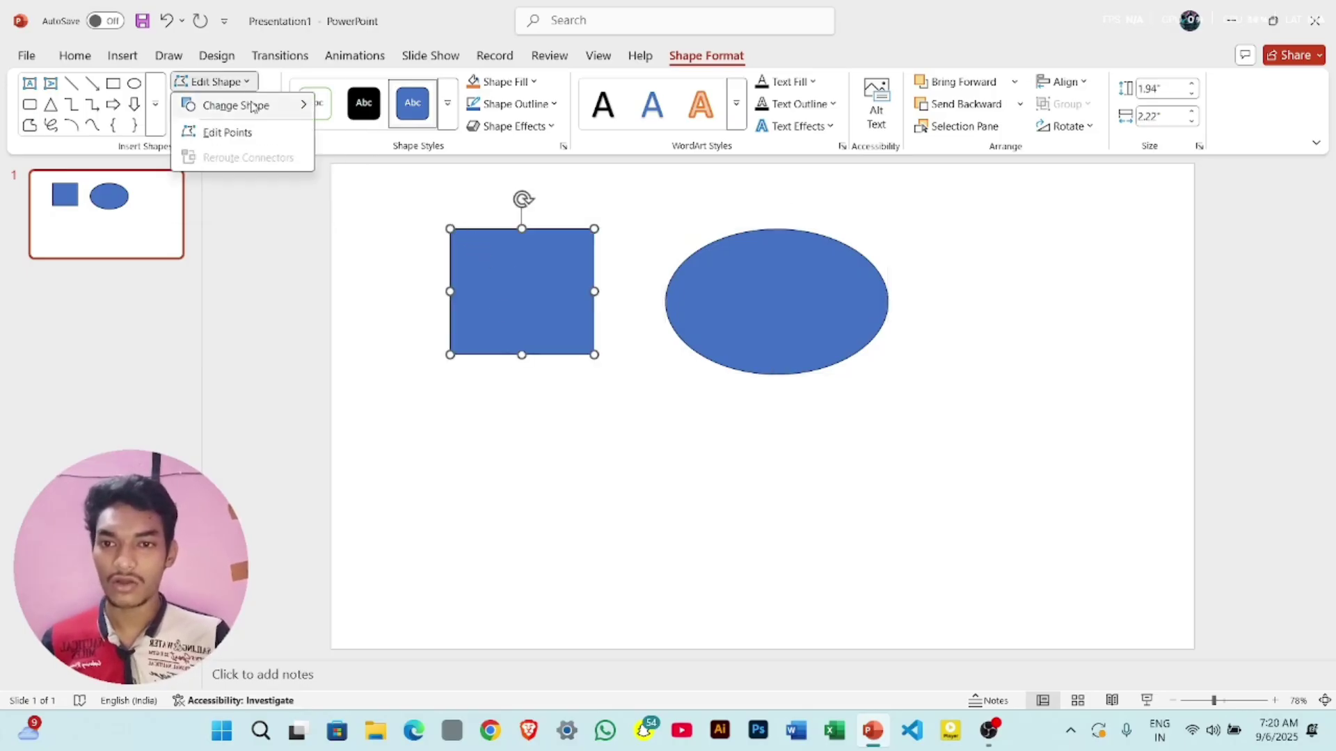
click(259, 134)
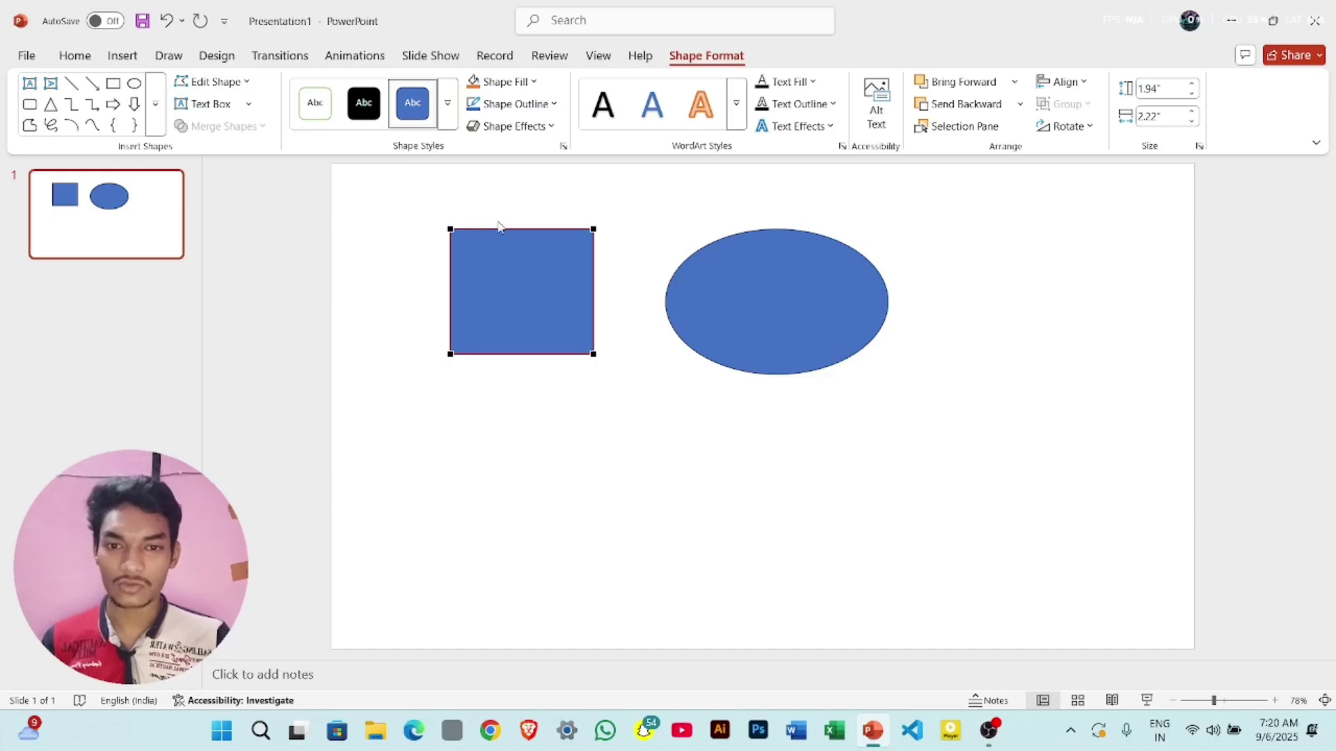
drag(450, 228, 492, 298)
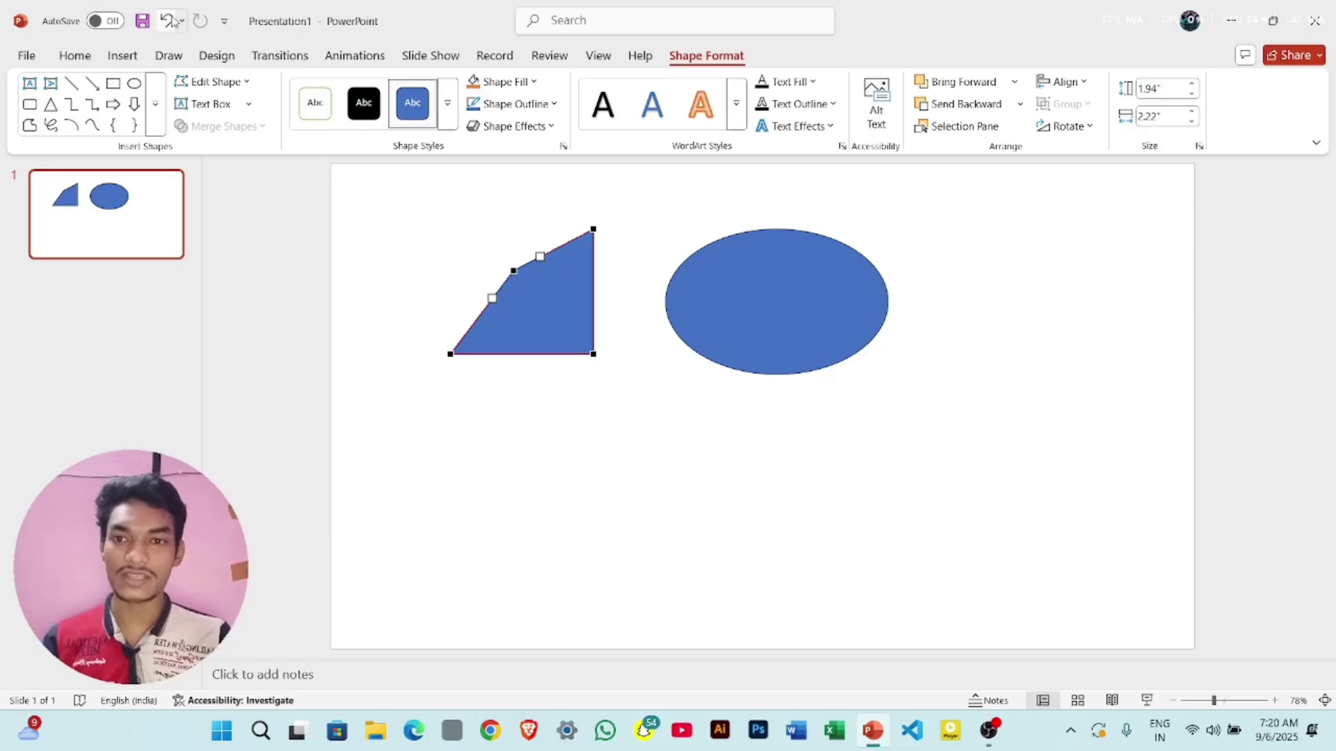
Step: Change the ellipse into a rounded rectangle
click(719, 265)
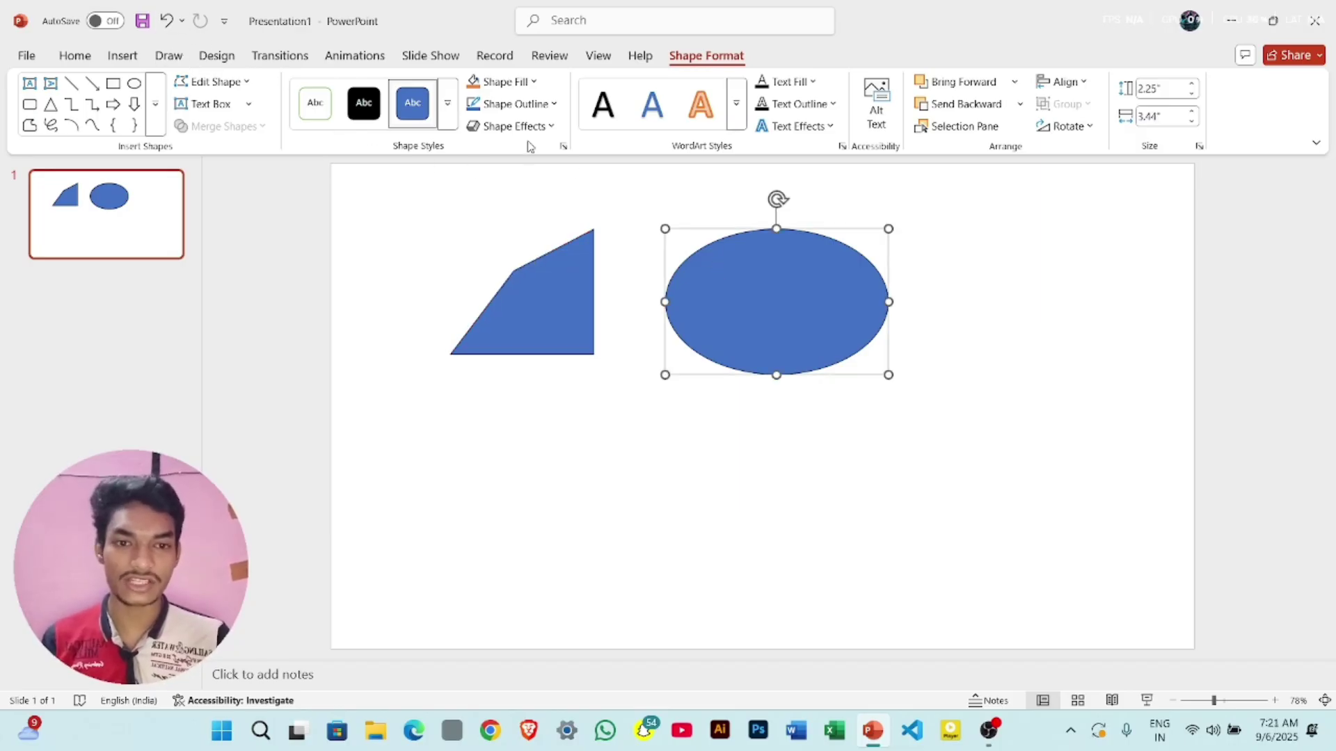
click(237, 83)
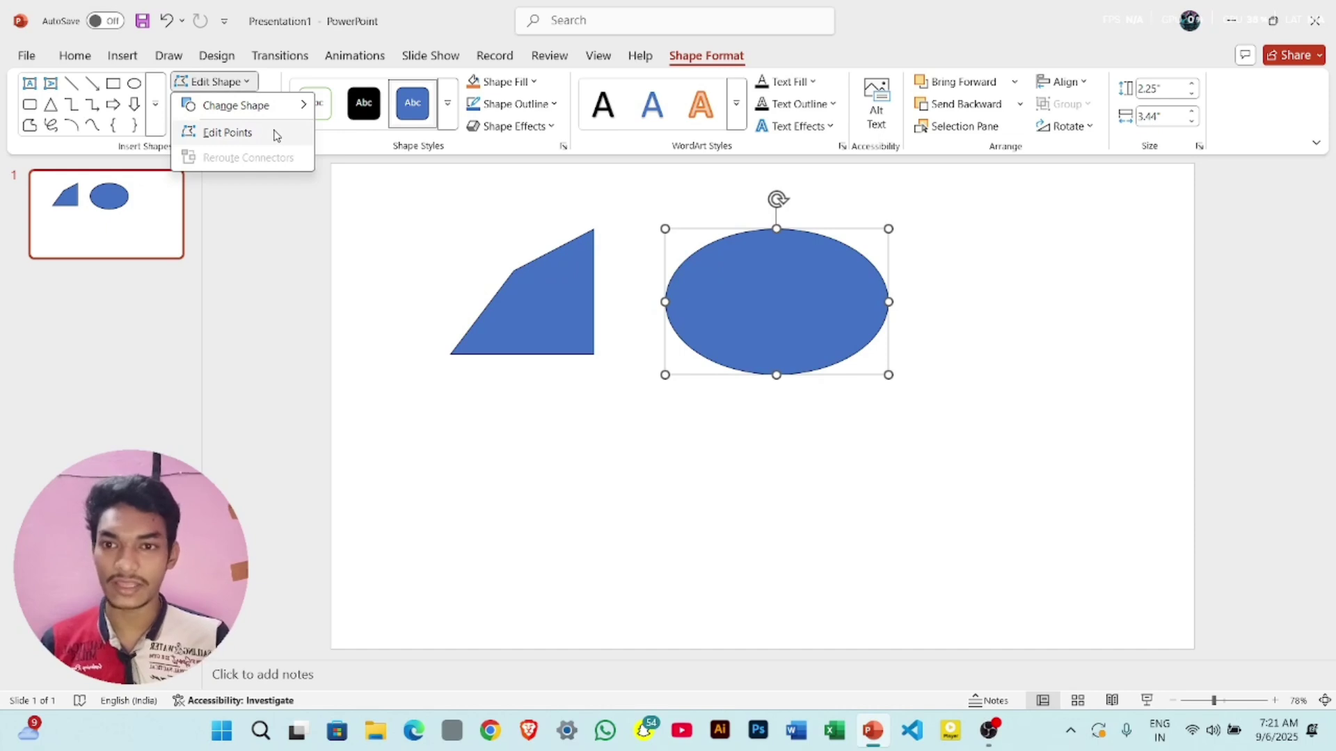
mouse_move(260, 111)
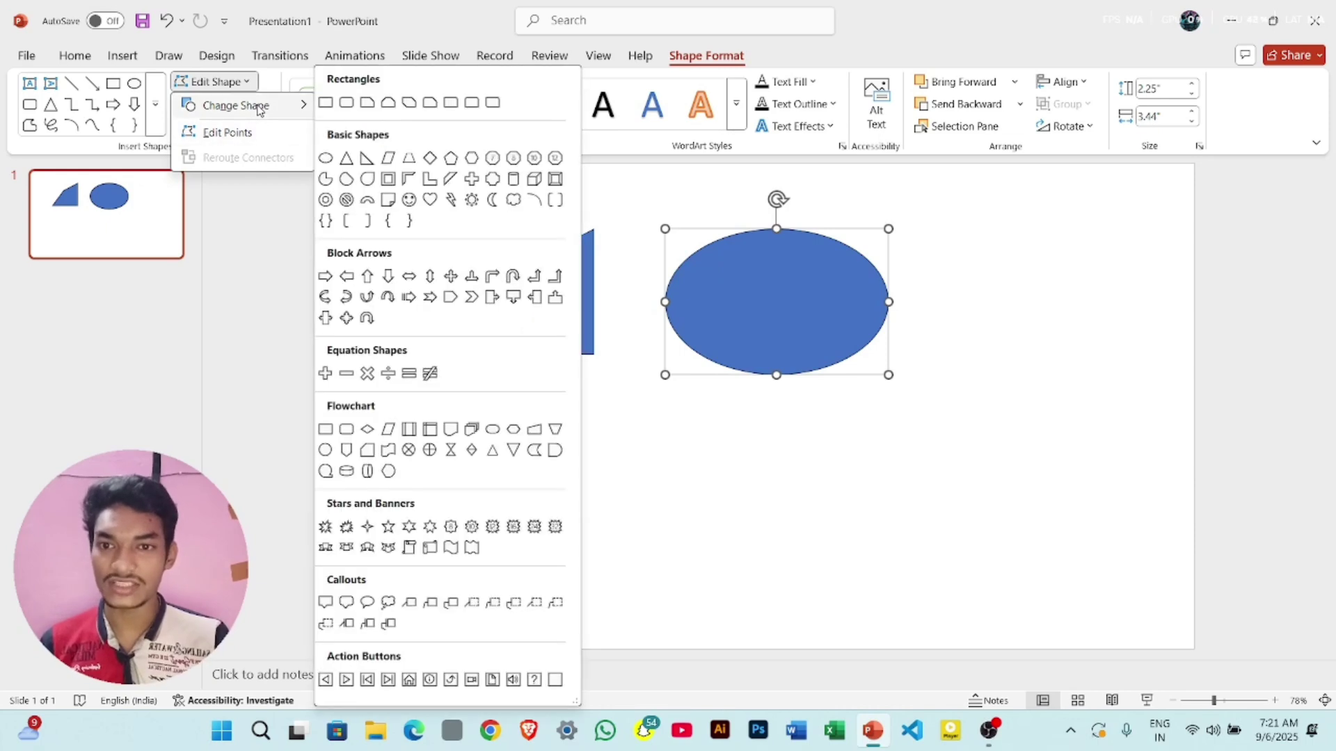
click(346, 102)
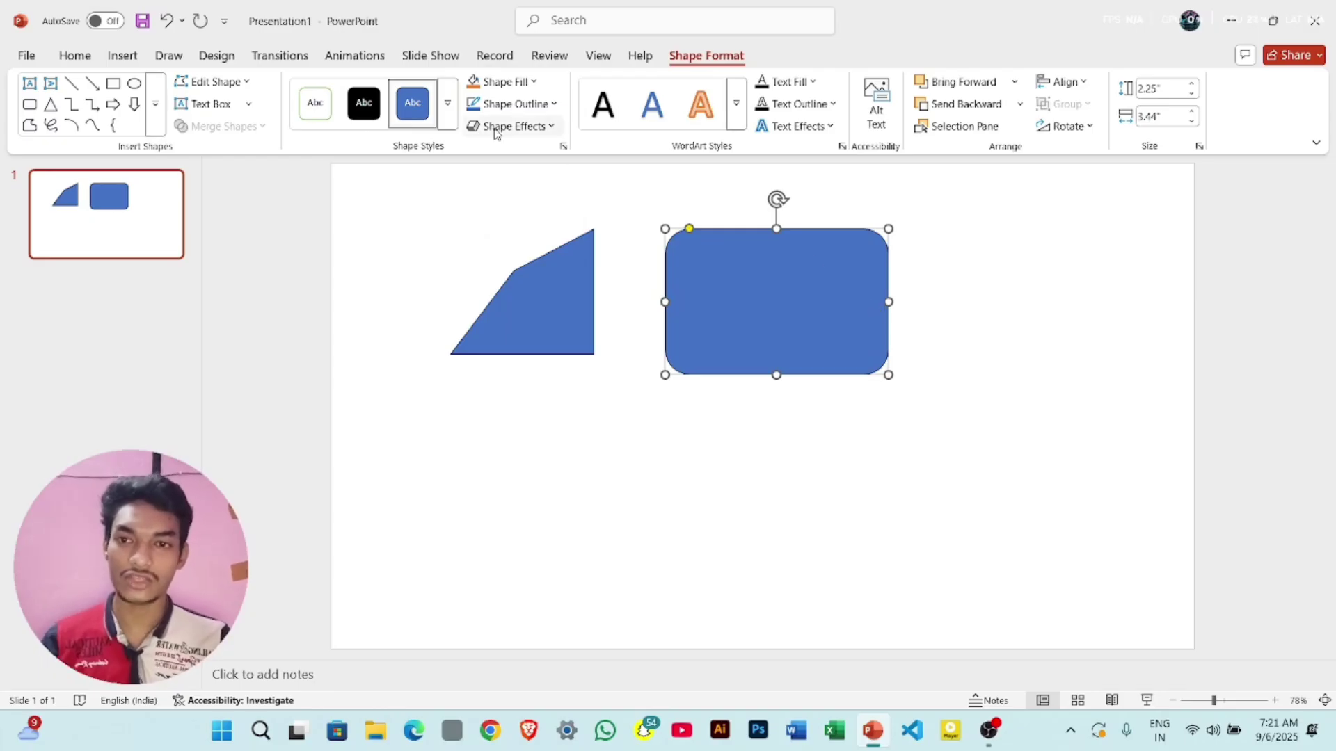
Step: Change the rounded rectangle into a cube shape
click(216, 82)
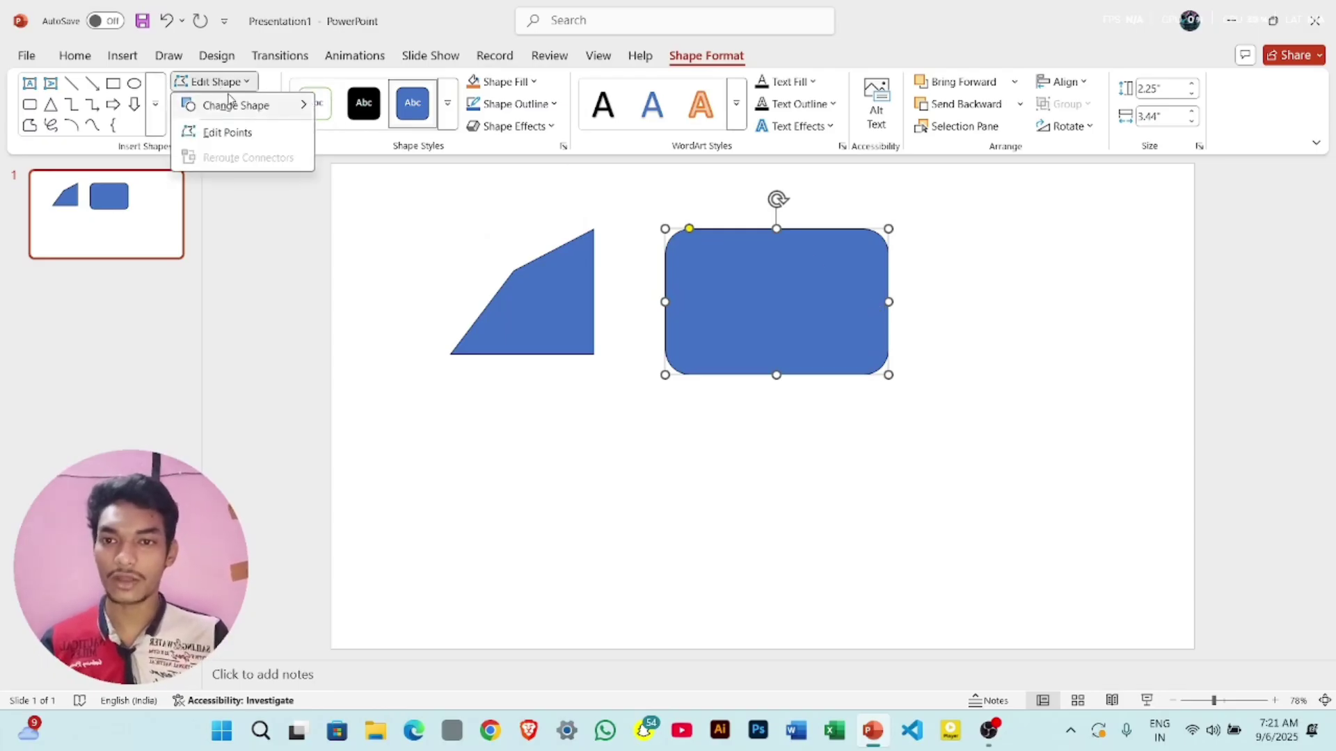
mouse_move(244, 110)
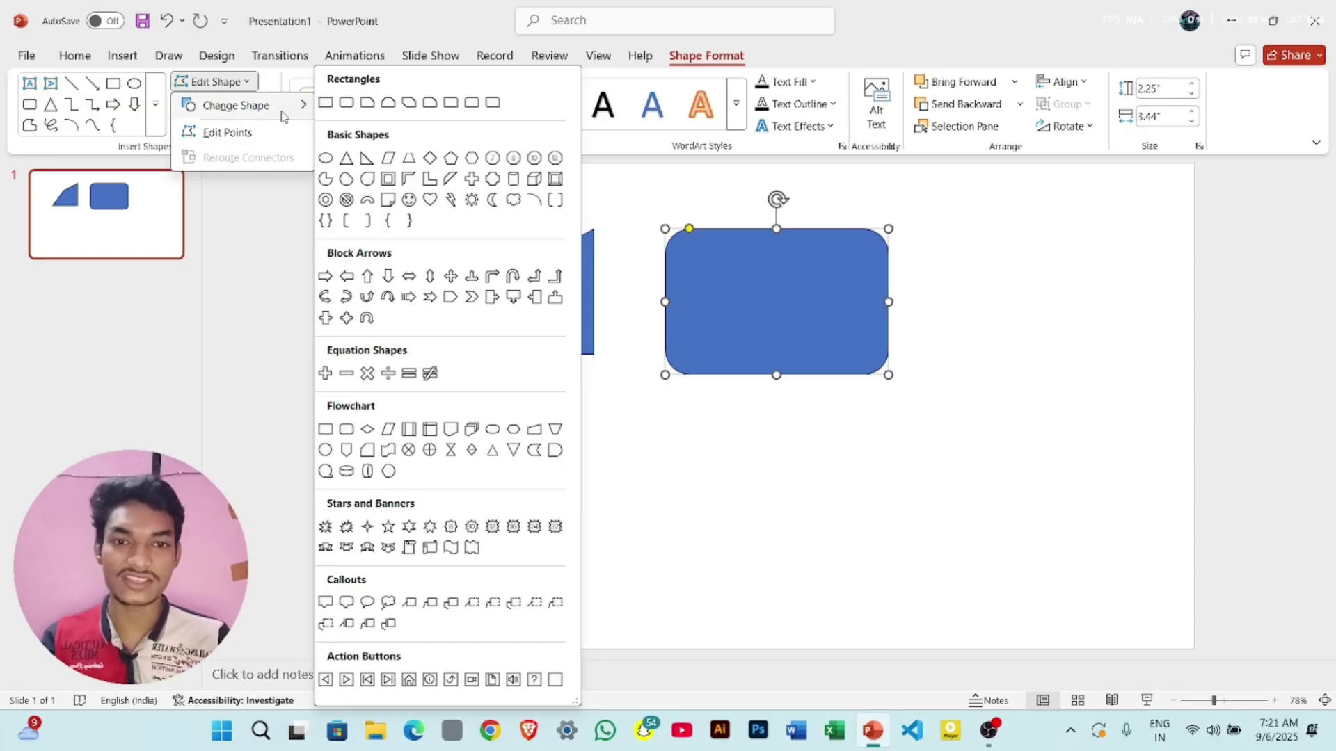
click(535, 181)
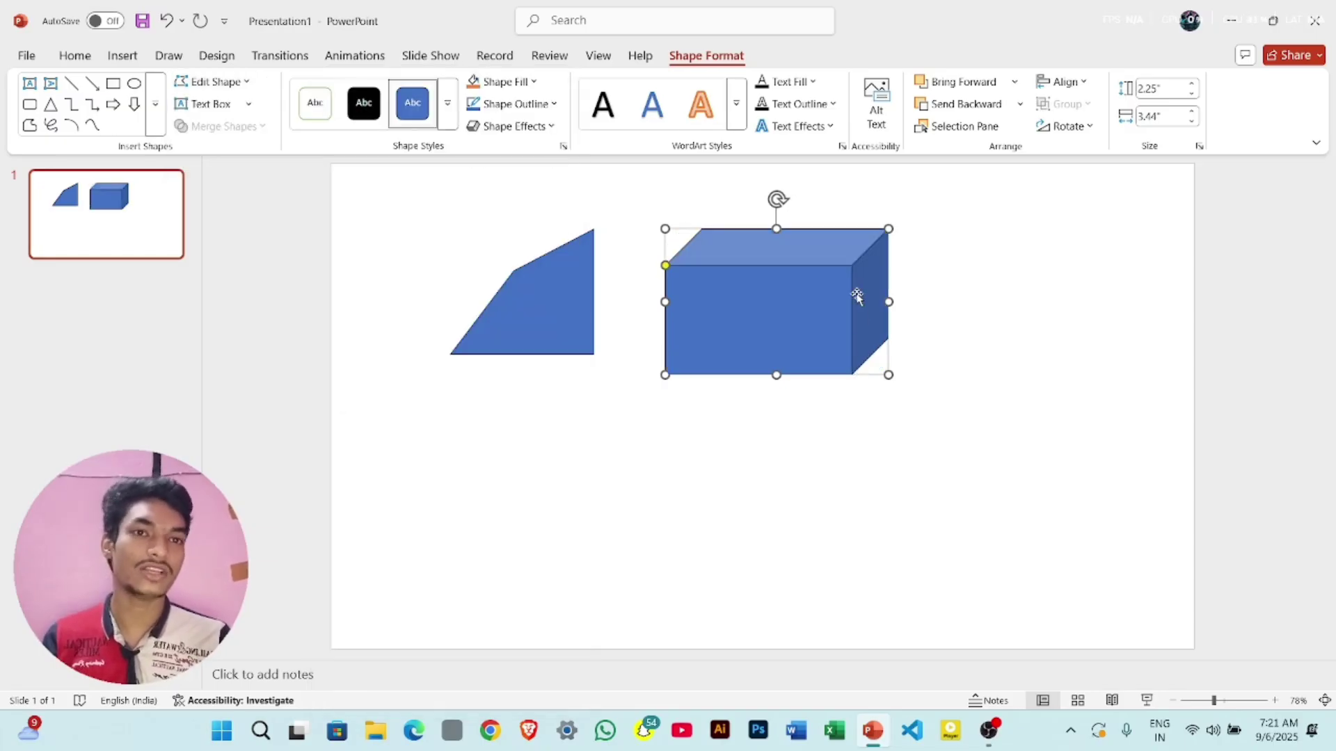
Step: Add a text box about 11.83 inches wide below the two shapes, containing the text "NGHNV"
click(209, 105)
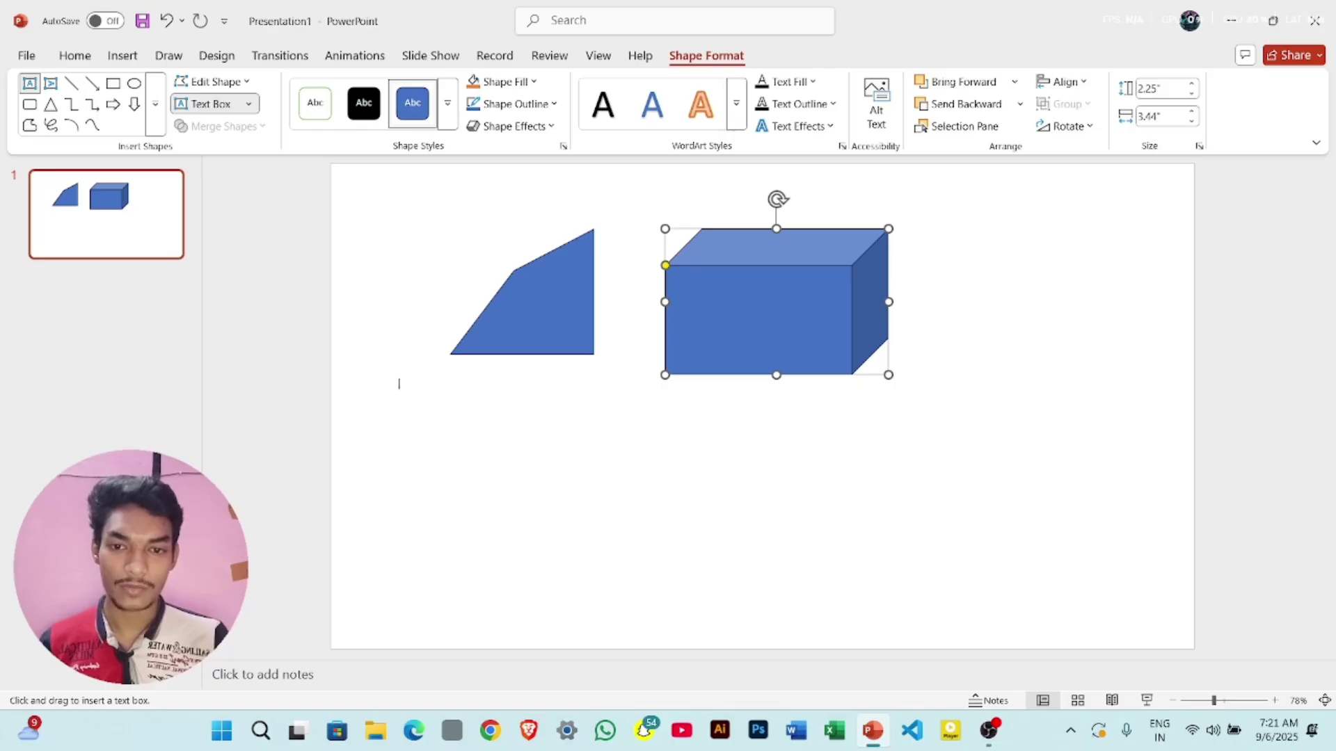
drag(399, 385, 1164, 613)
text(MN)
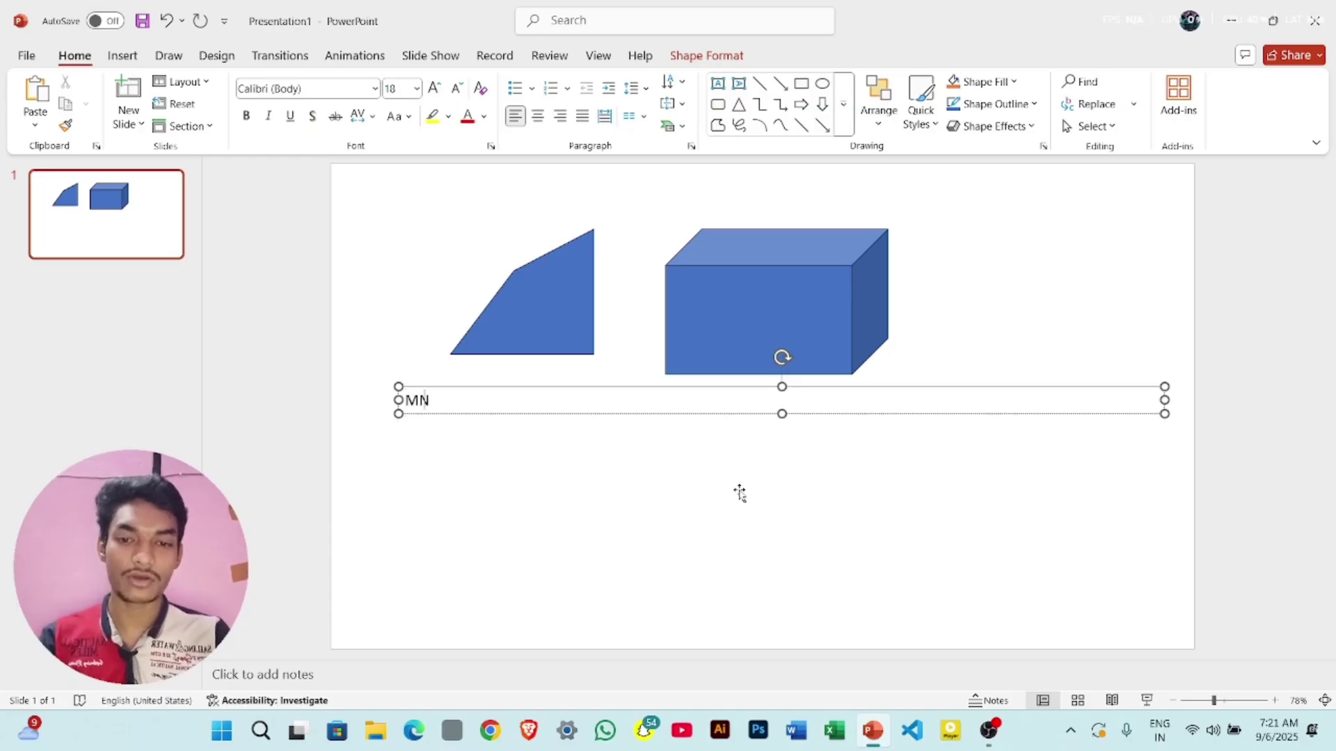
text(ZM)
key(BackSpace)
key(BackSpace)
key(BackSpace)
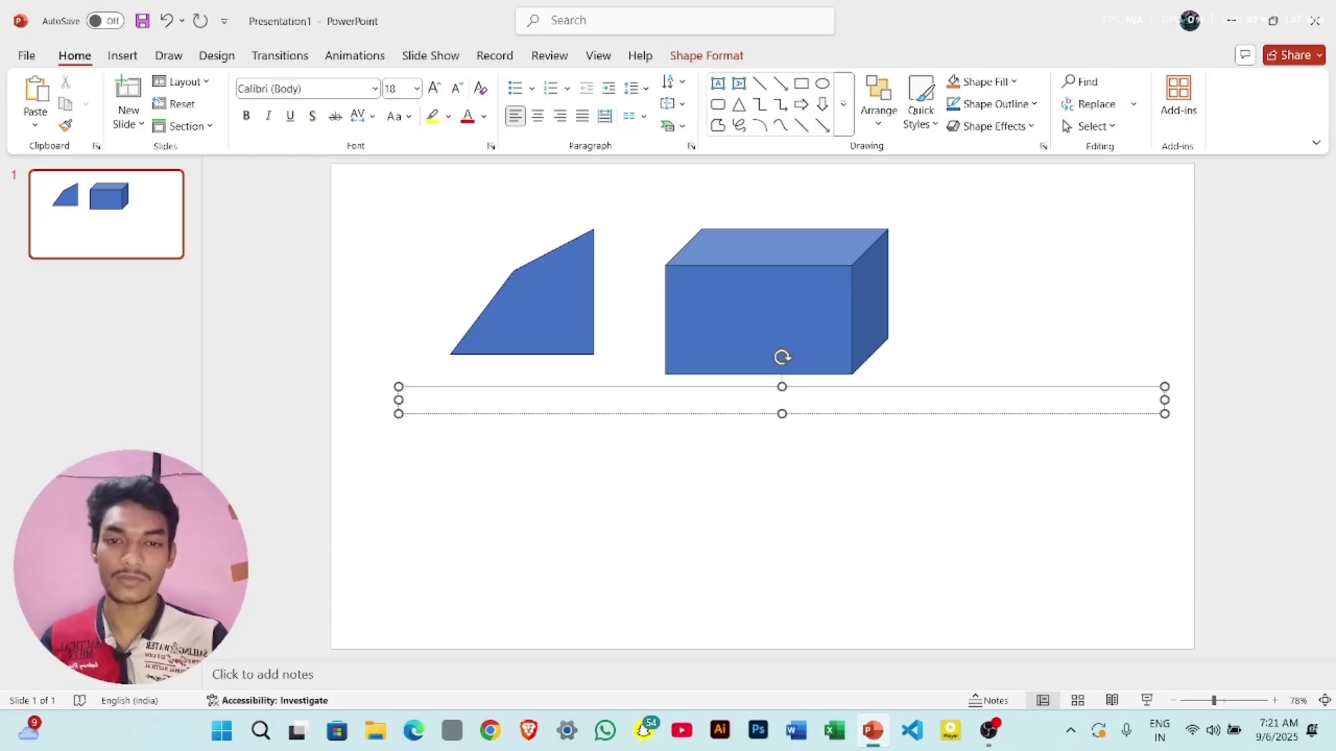
text(NGHNV)
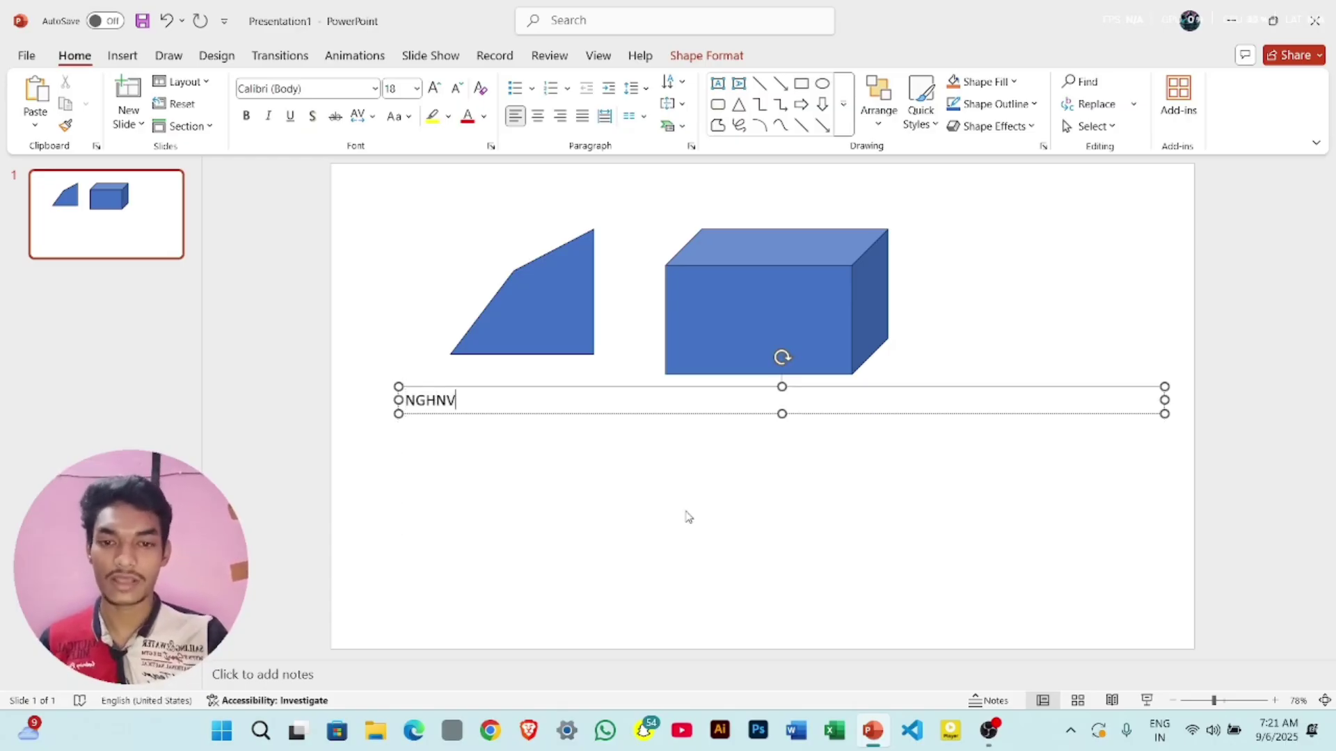
Step: Apply the blue gradient theme style from the fifth row of Theme Styles to the cube
click(132, 60)
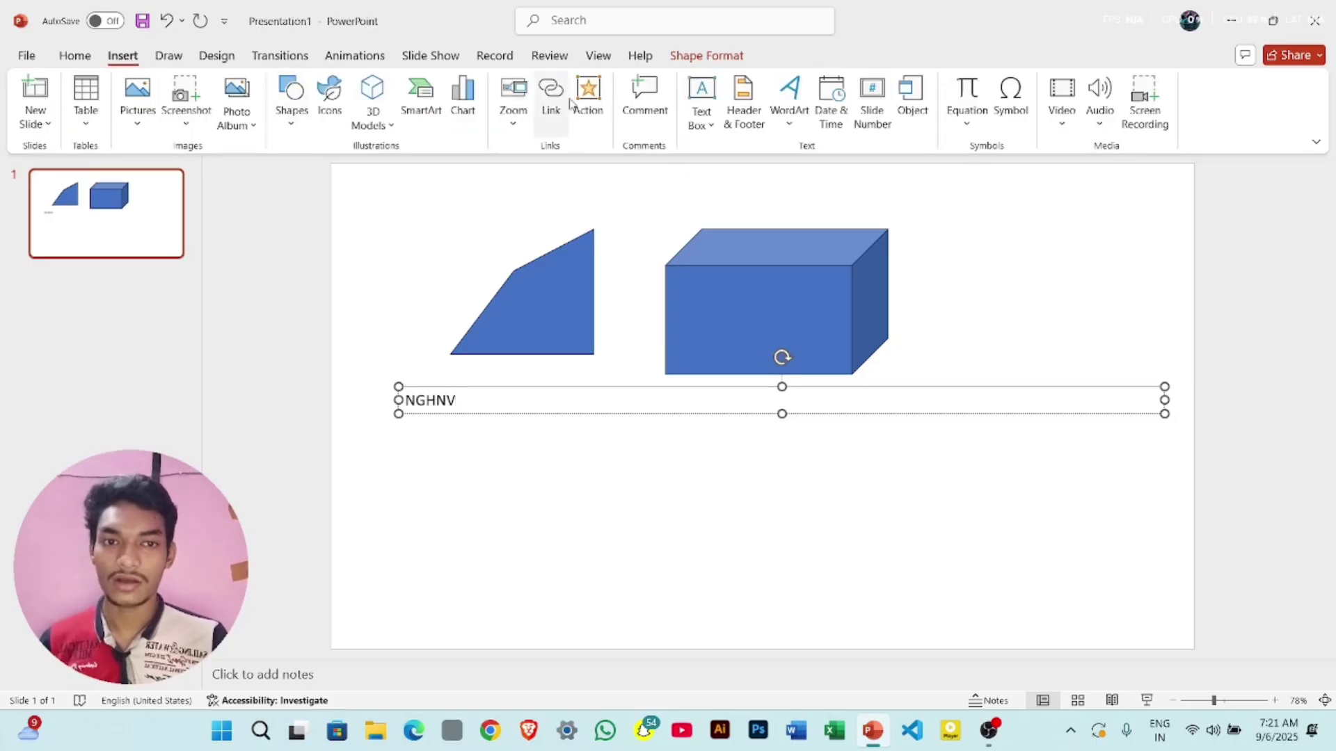
click(703, 57)
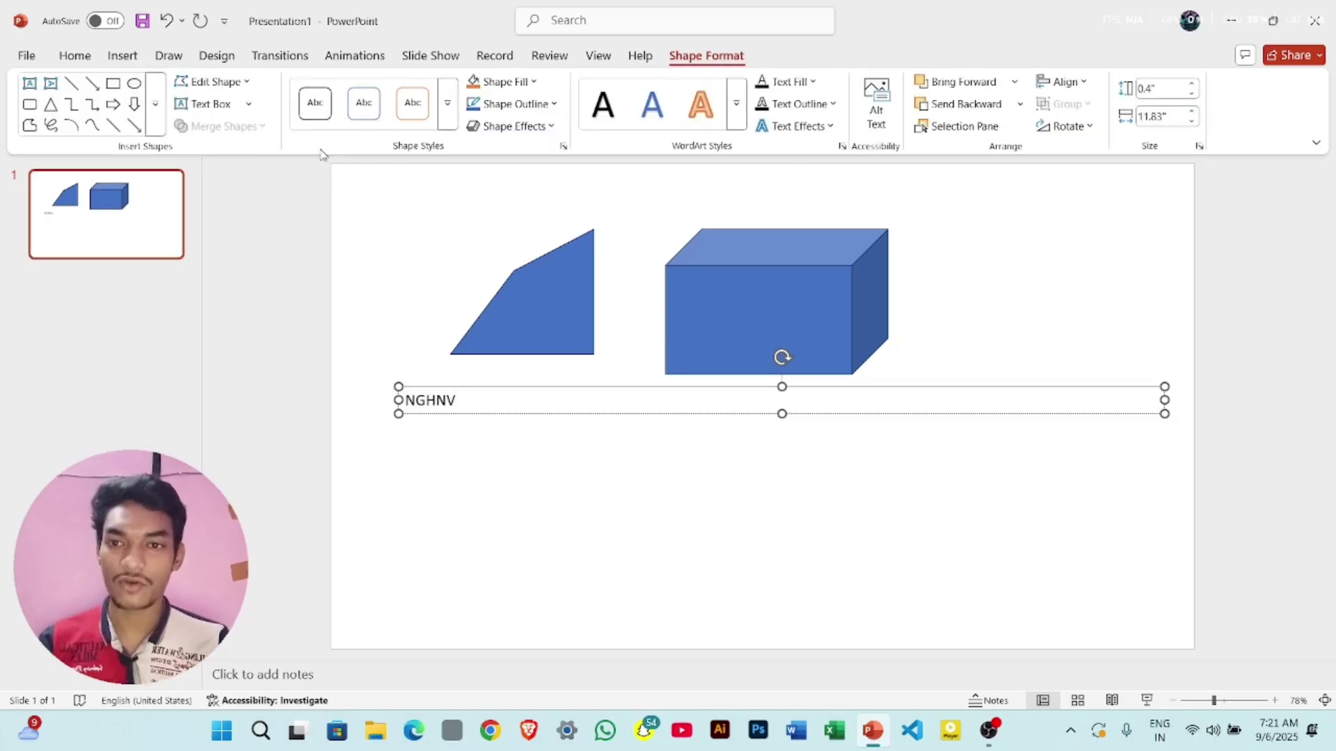
click(704, 279)
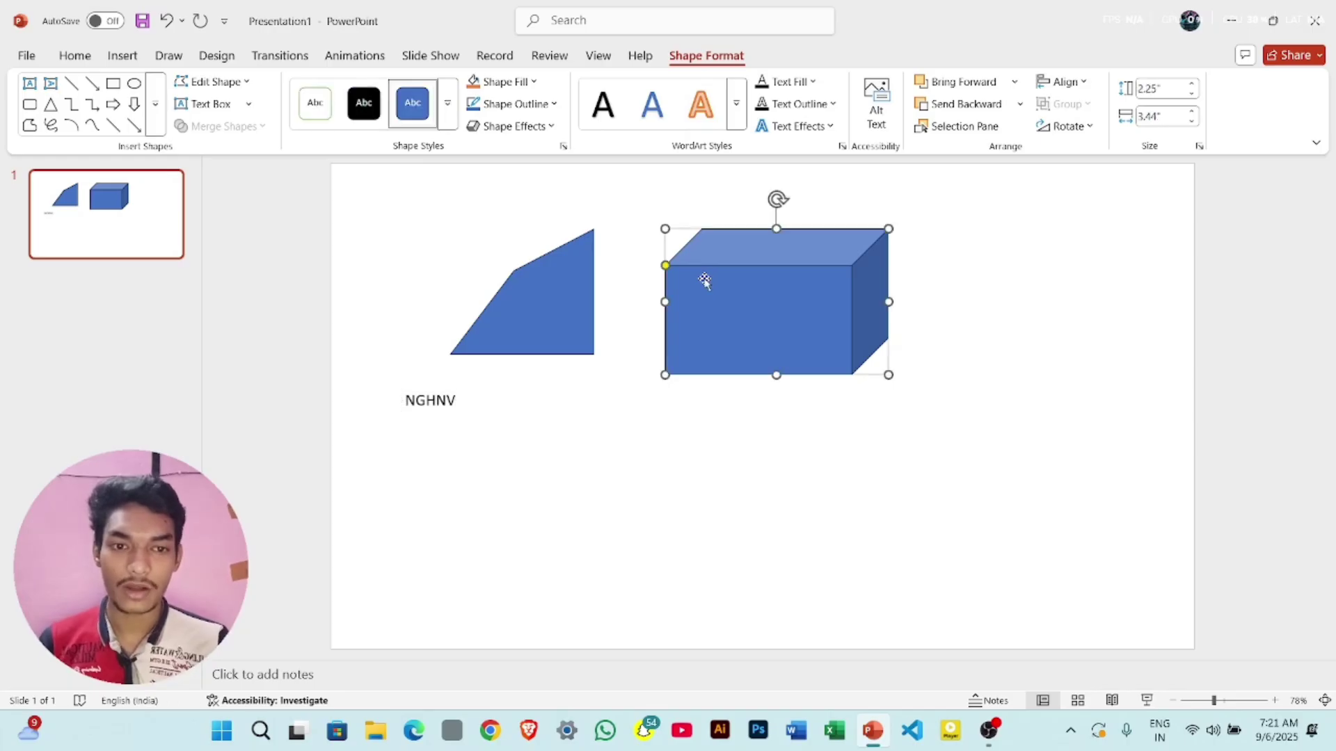
click(453, 104)
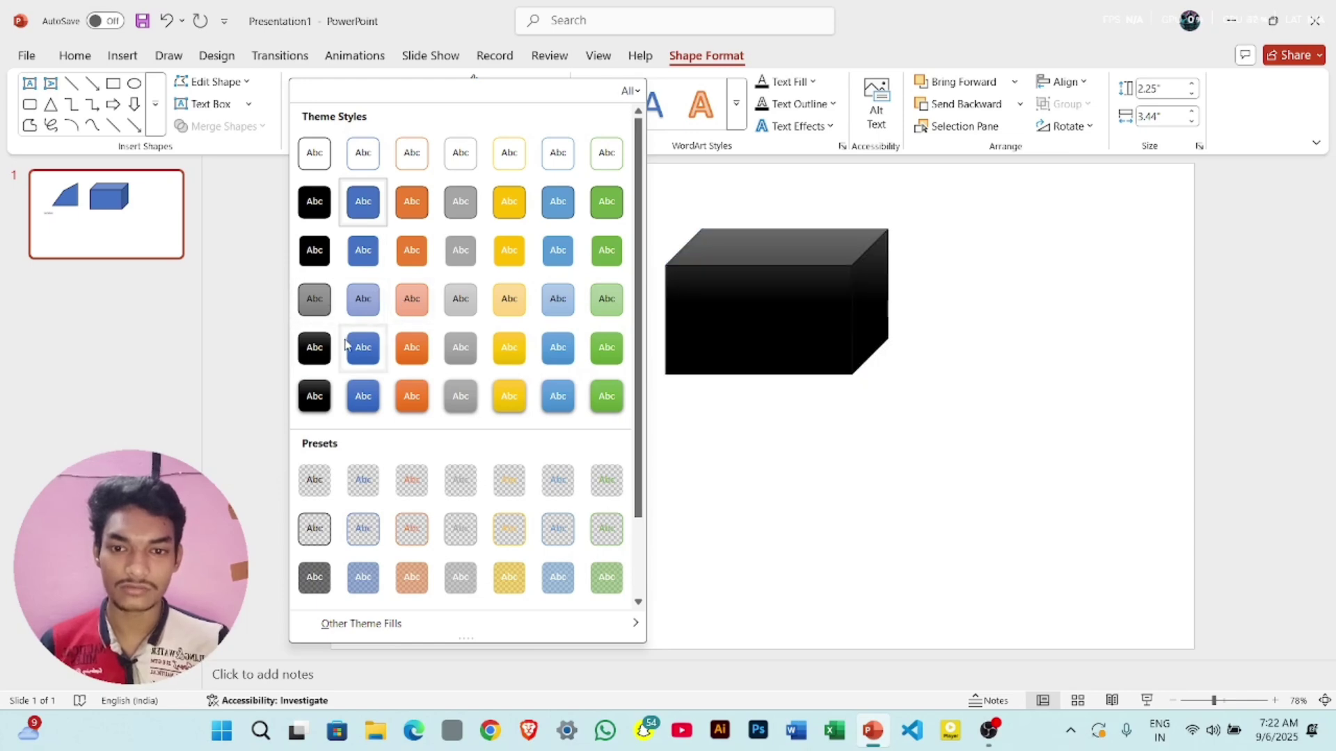
click(363, 350)
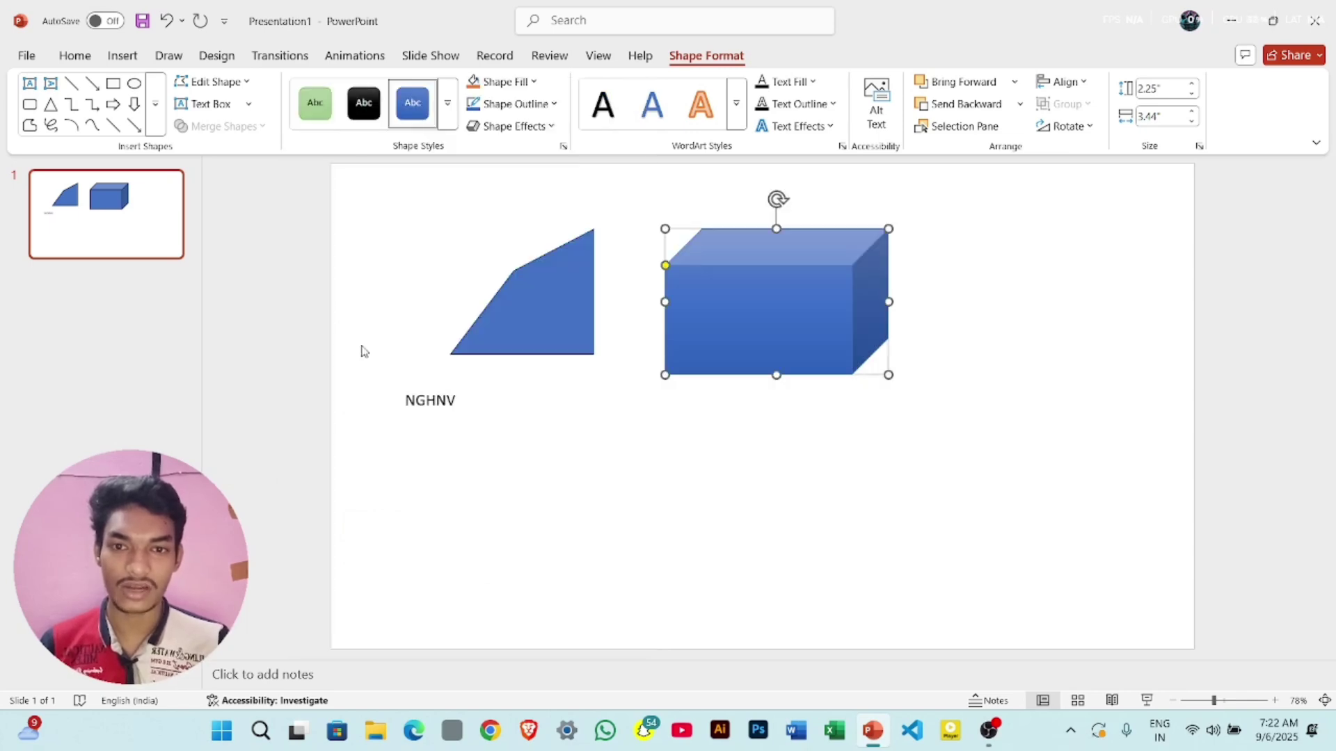
Step: Fill the cube with the picture file 7d5e59d1771d3d9f0586664d0819e56b from the IMAGE folder on Local Disk (B:)
click(515, 82)
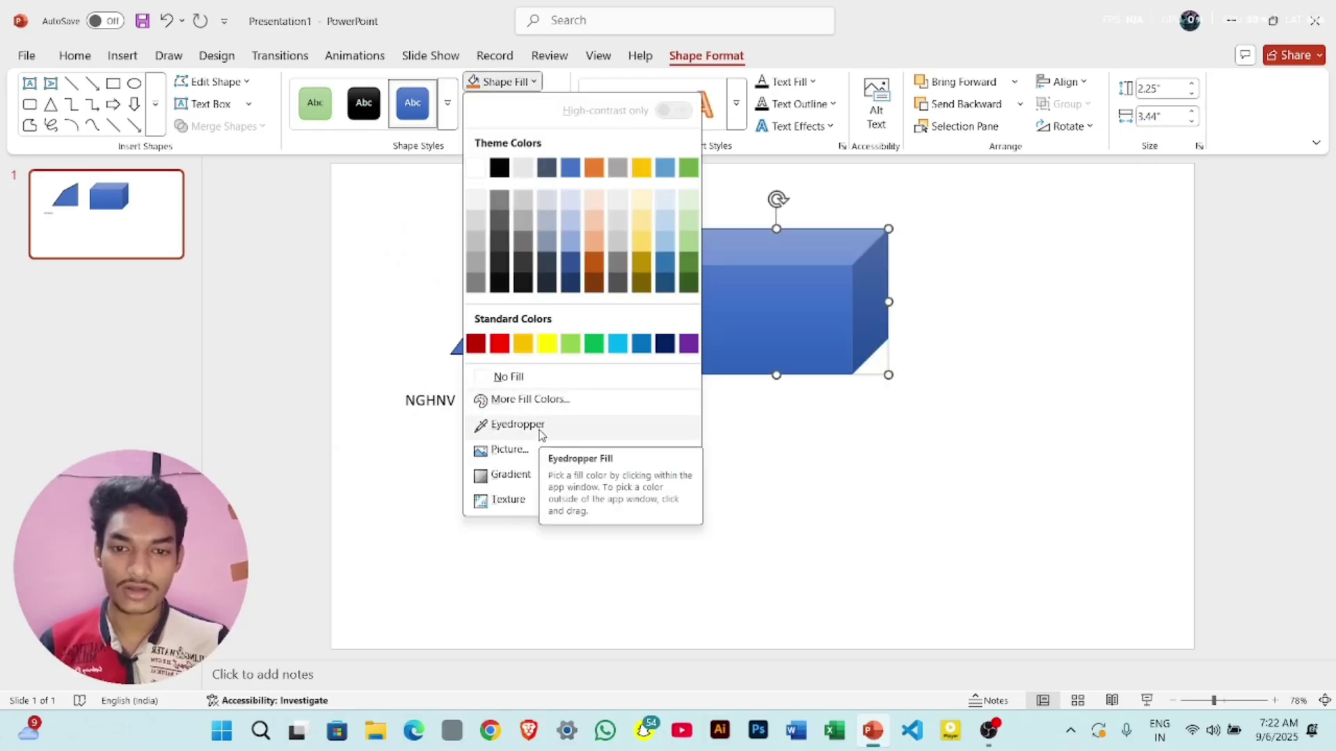
click(510, 450)
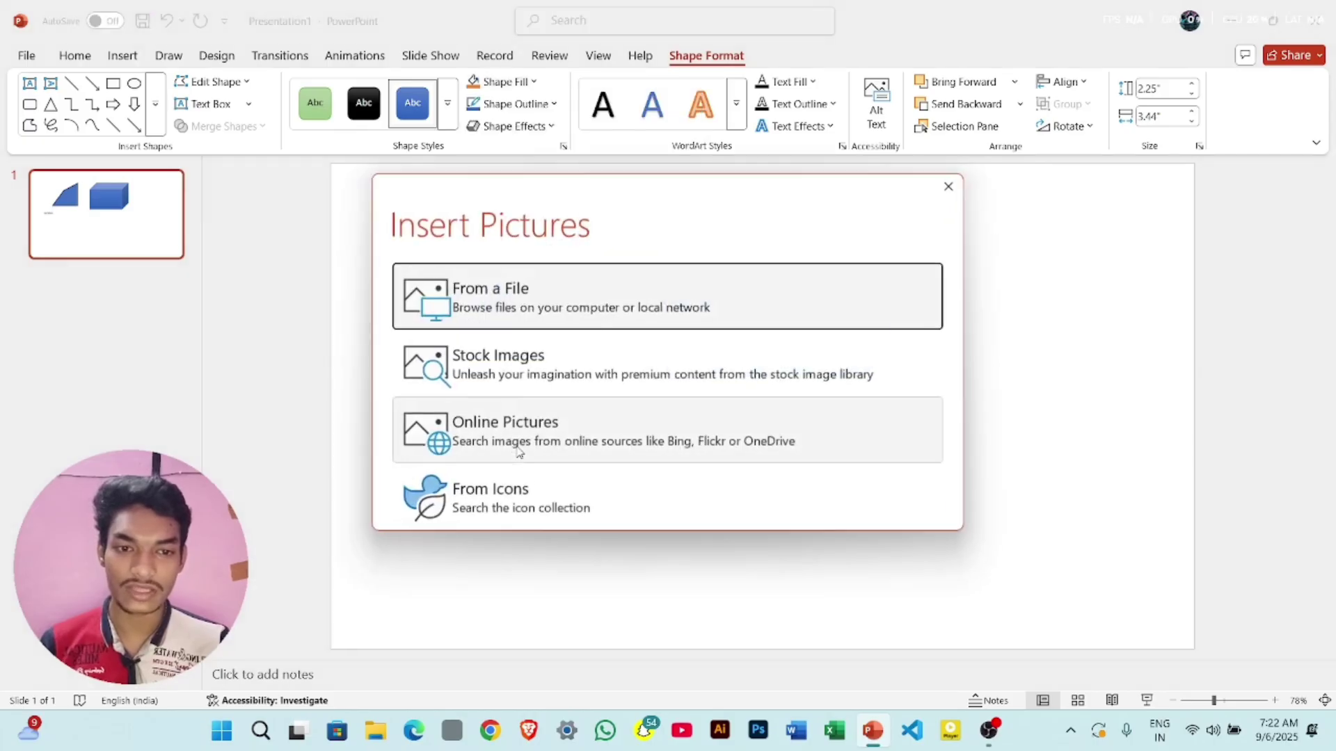
click(562, 302)
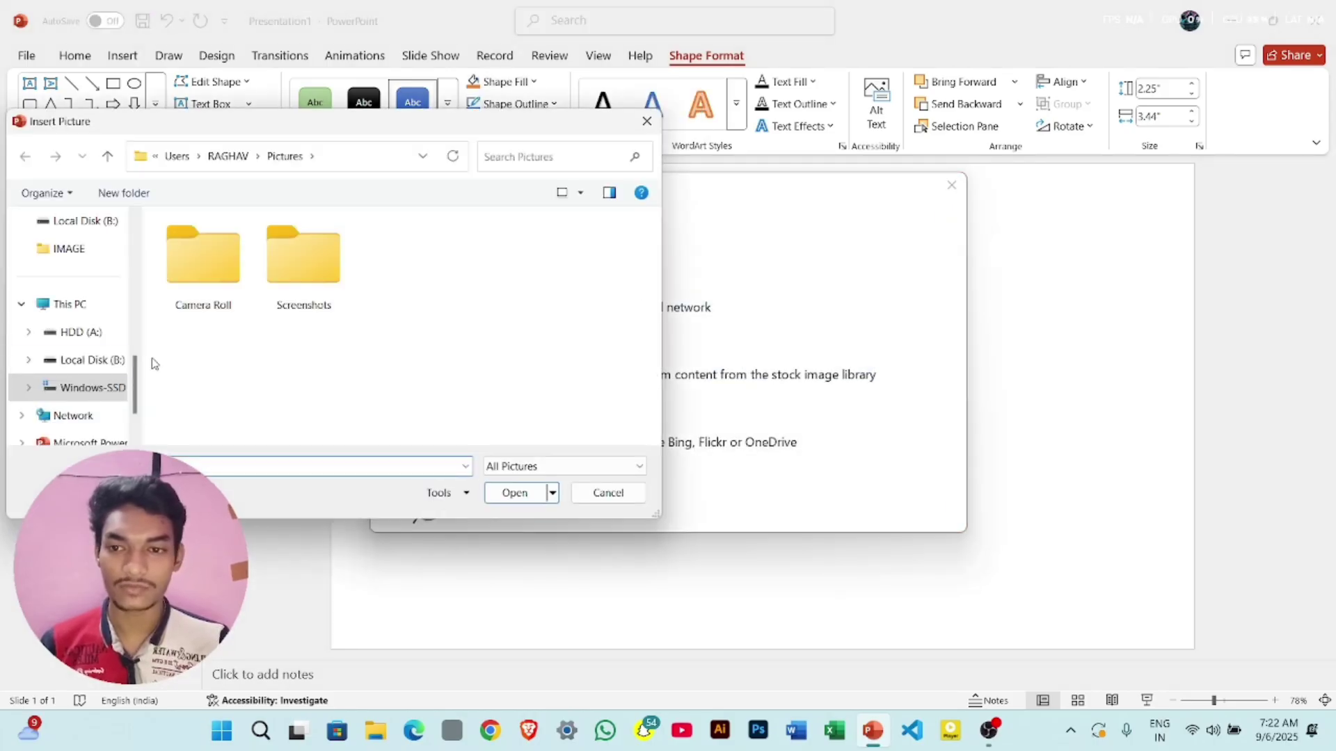
click(94, 359)
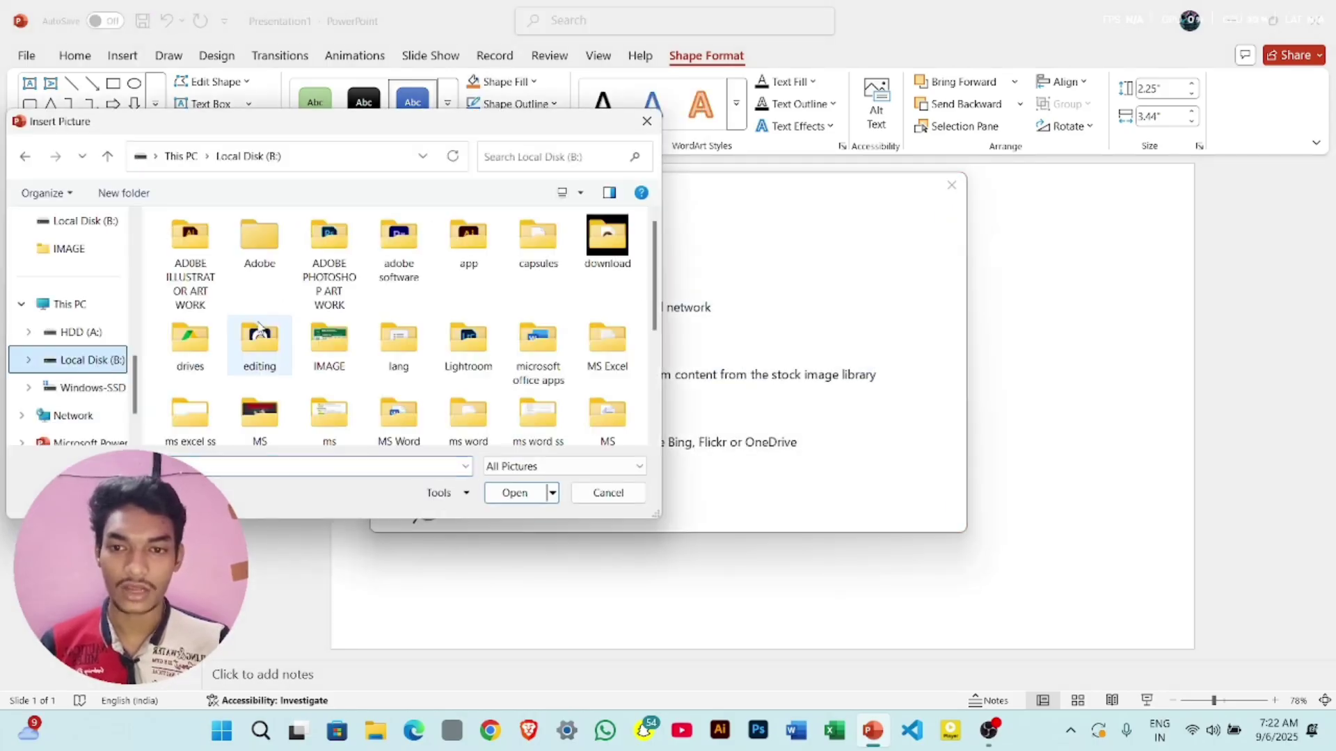
double_click(311, 352)
click(388, 285)
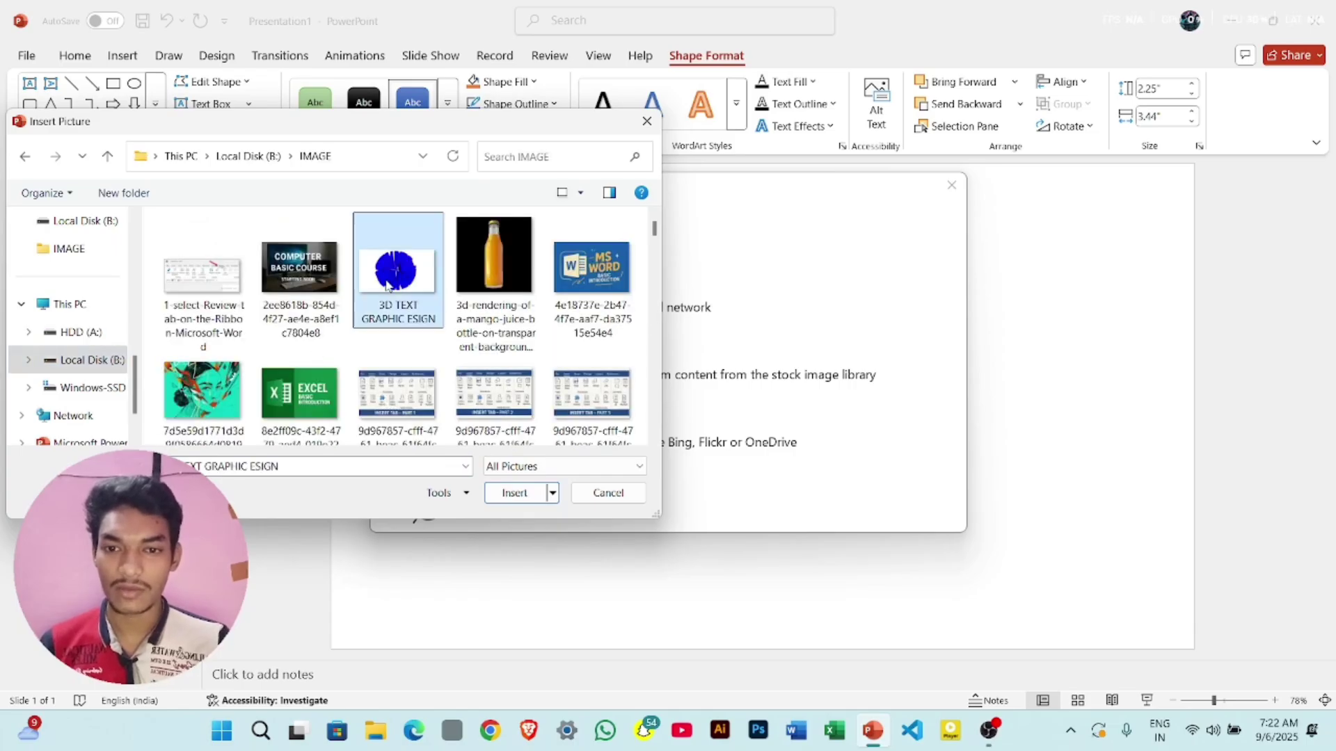
click(202, 393)
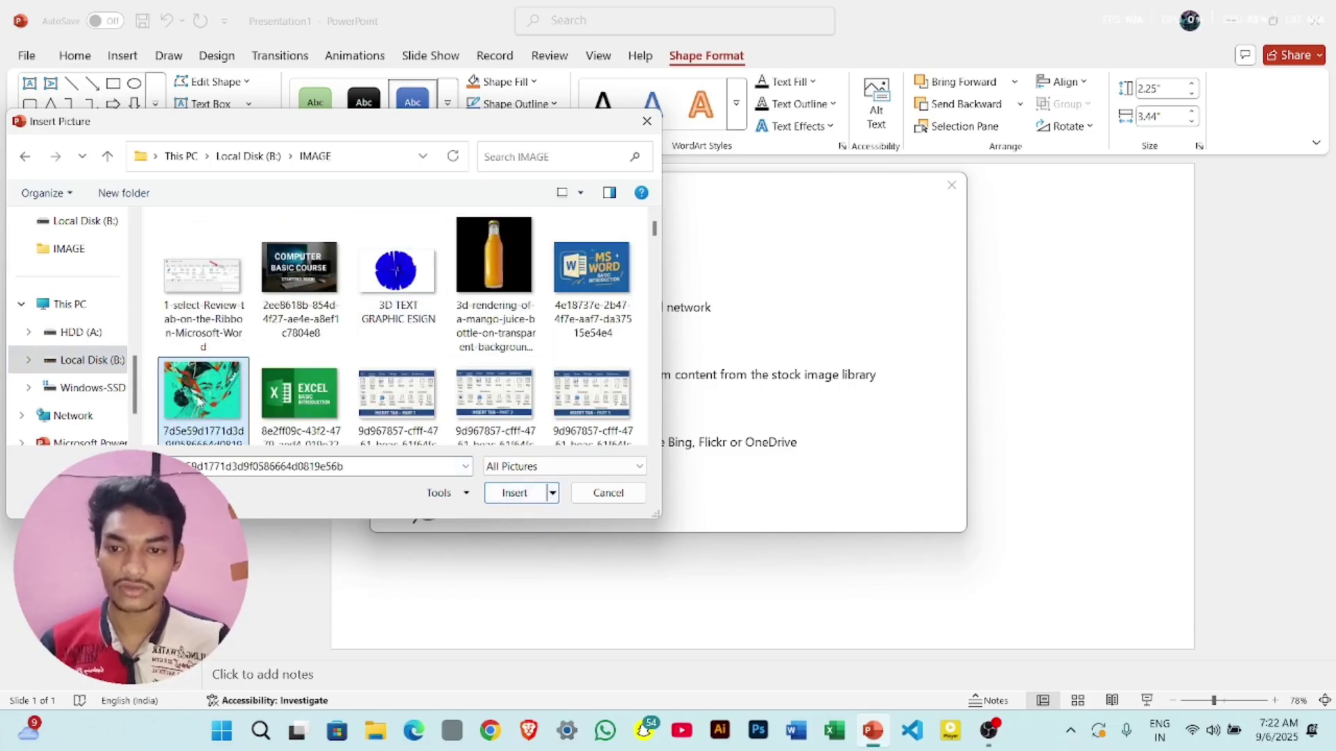
click(514, 493)
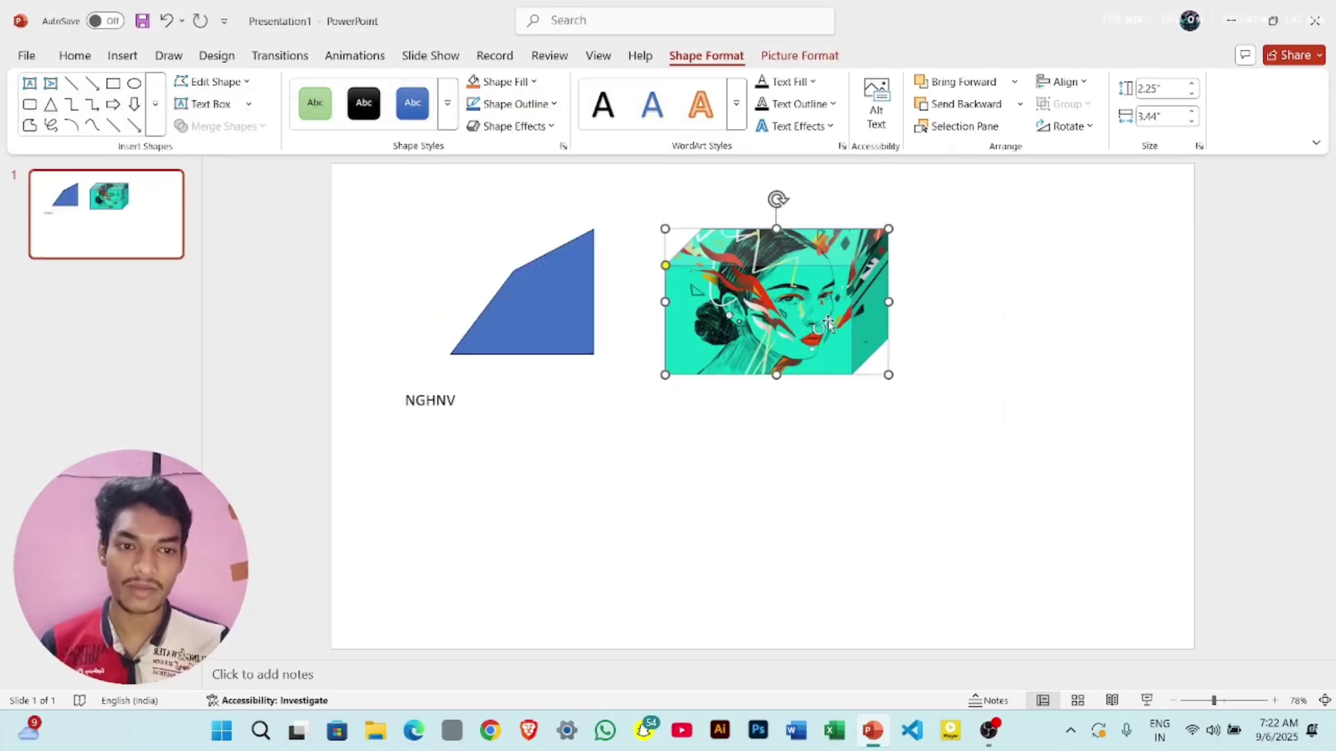
Step: Fill the cube with the Dark Variations gradient from the second row, third column
click(532, 82)
mouse_move(574, 485)
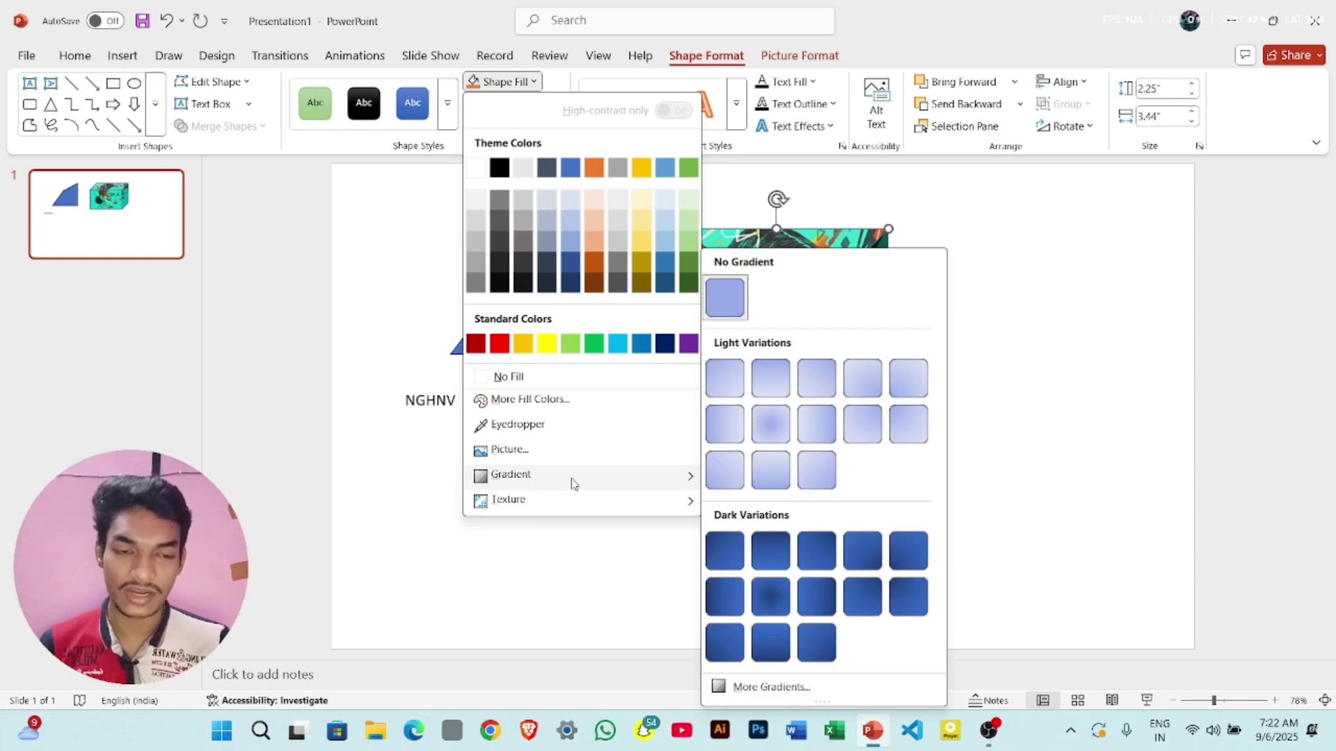
click(814, 595)
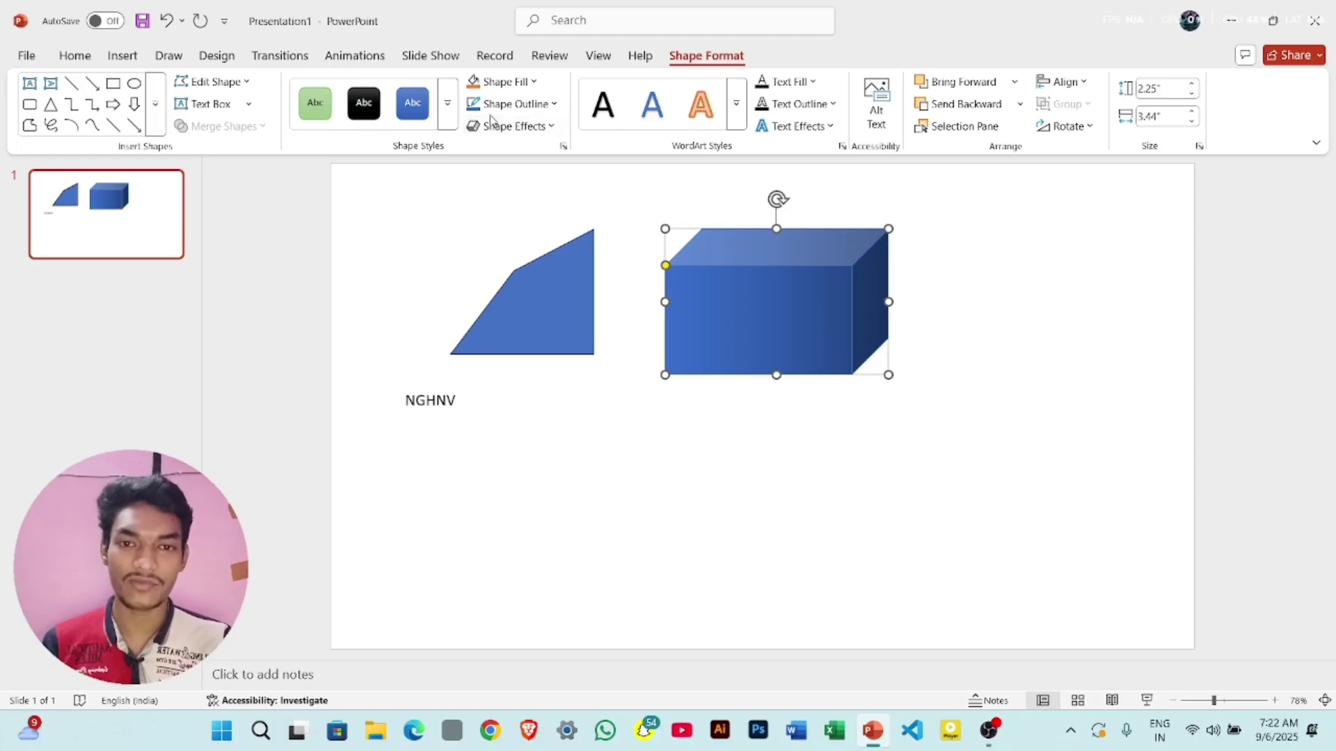
Step: Set the cube's outline to the Long Dash Dot style
click(512, 104)
mouse_move(573, 523)
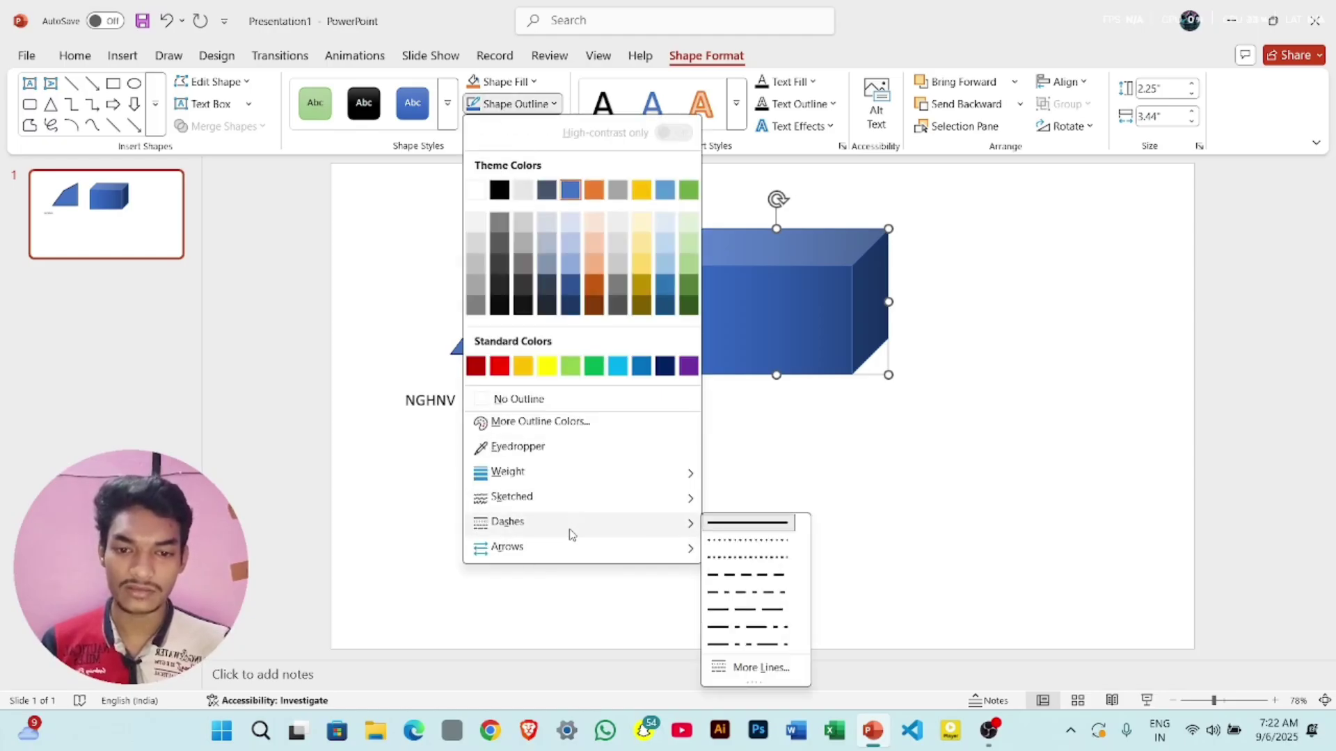
click(759, 628)
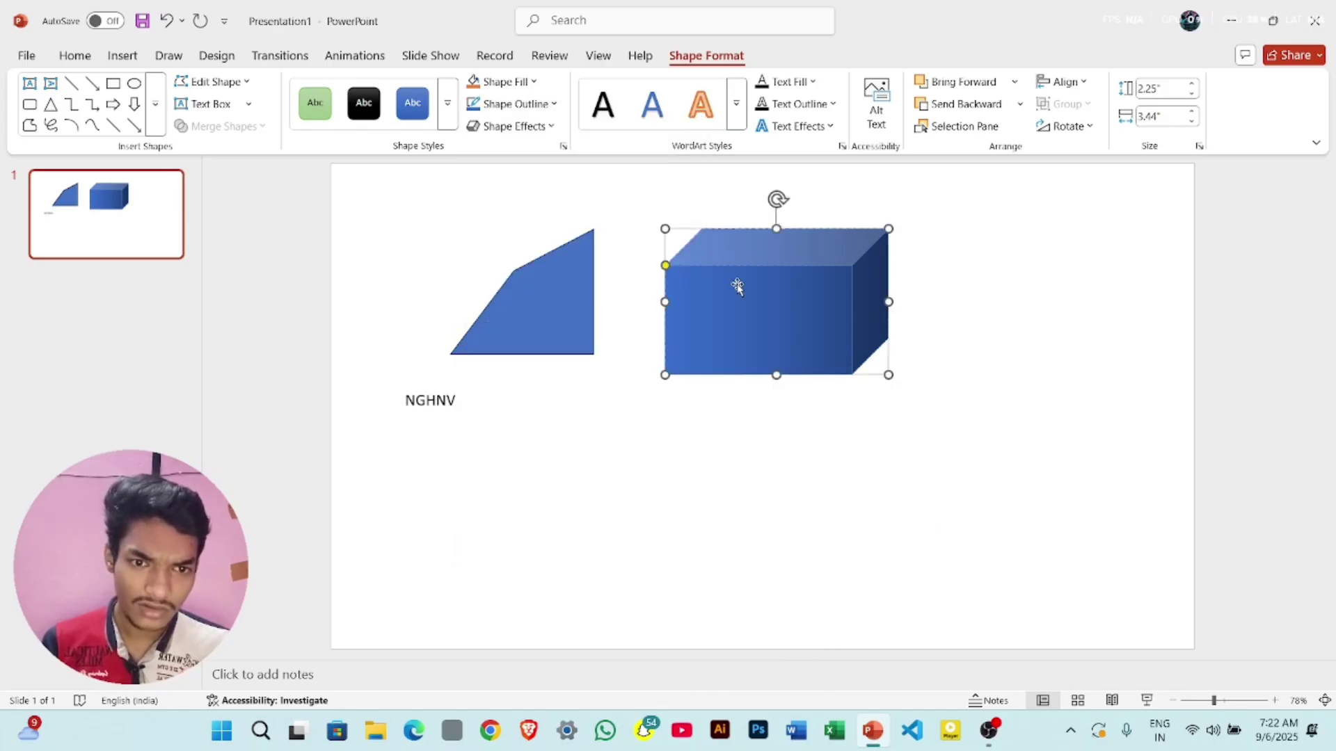
Step: Set the weight of the cube's outline to 4½ pt
scroll(776, 333, up, 2)
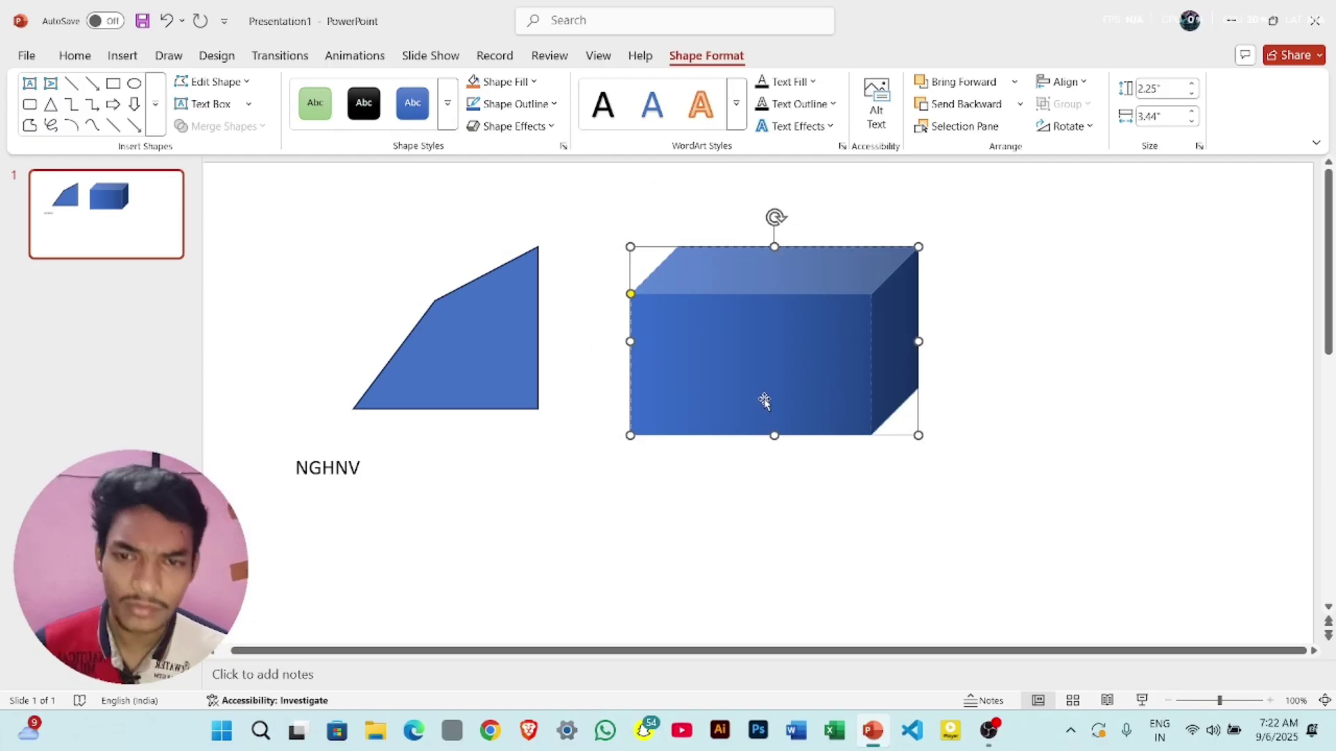
click(532, 106)
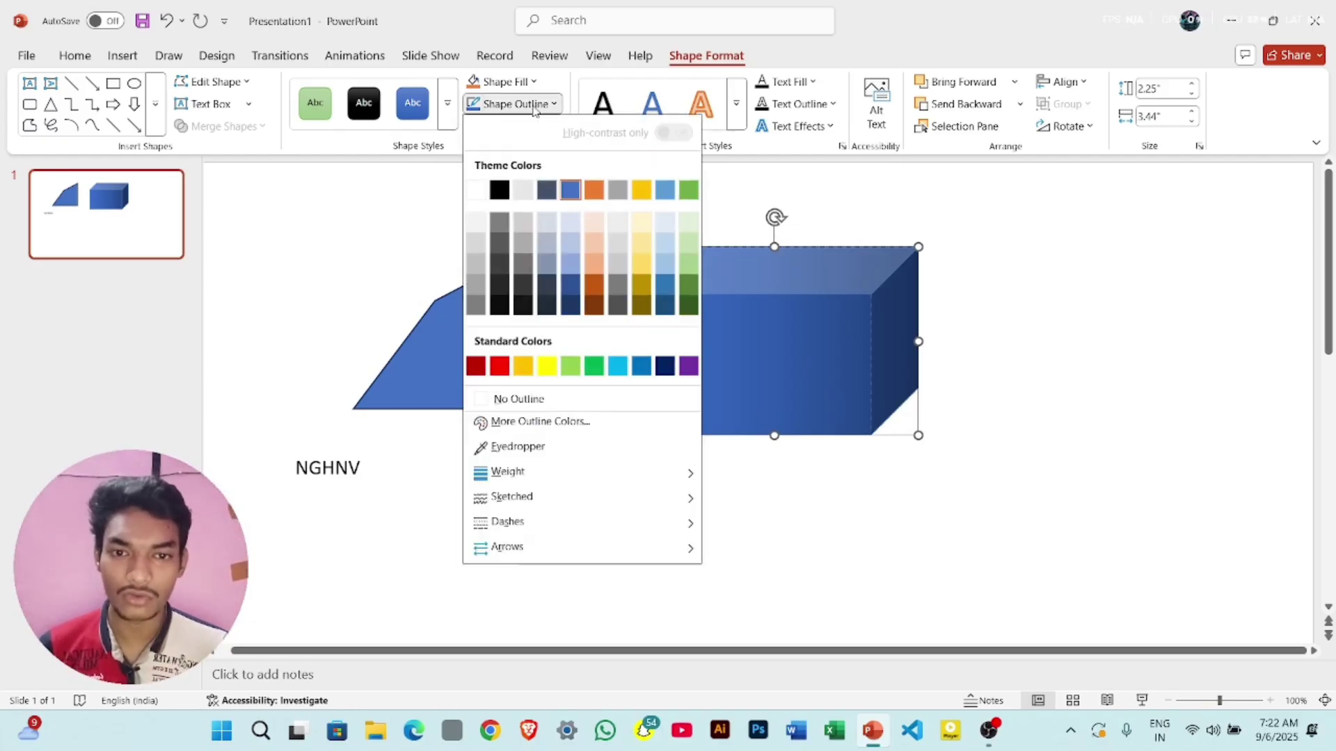
mouse_move(536, 506)
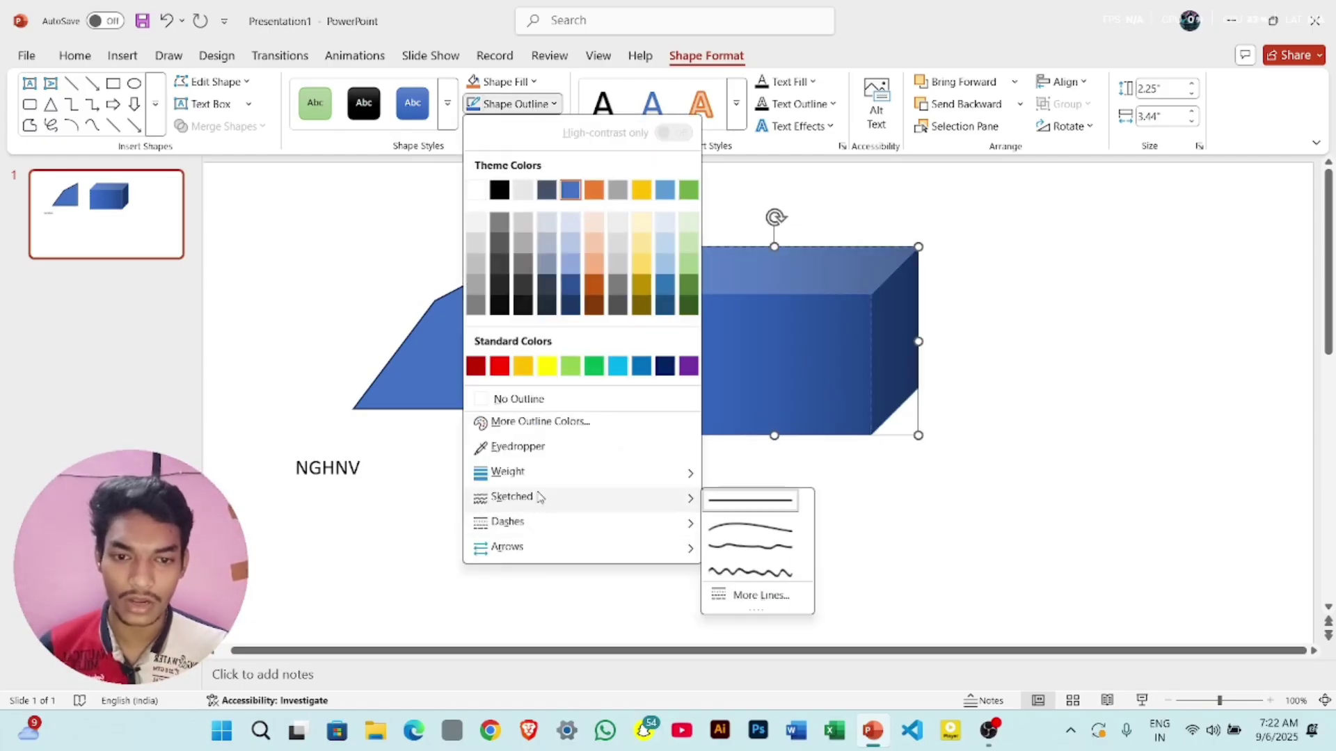
mouse_move(546, 471)
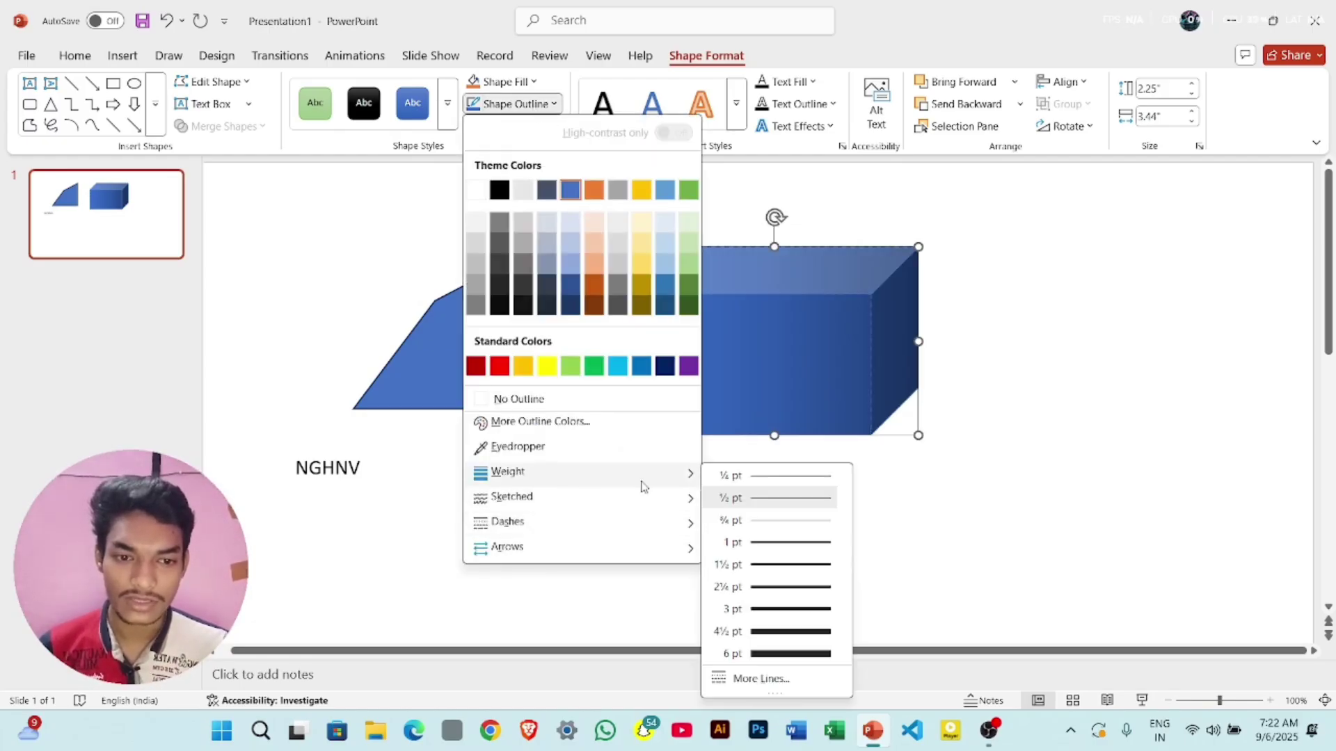
click(788, 631)
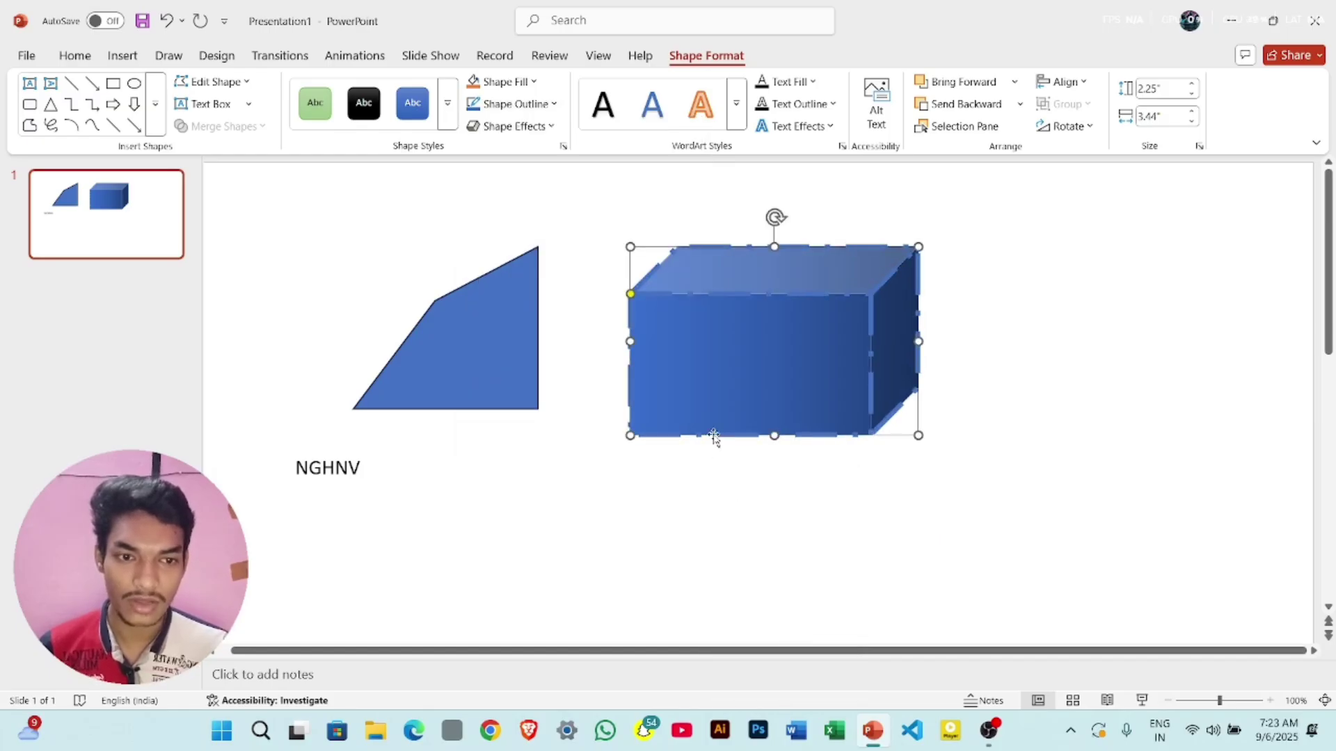
Step: Color the cube's outline standard red and change its line style to Dash
click(522, 104)
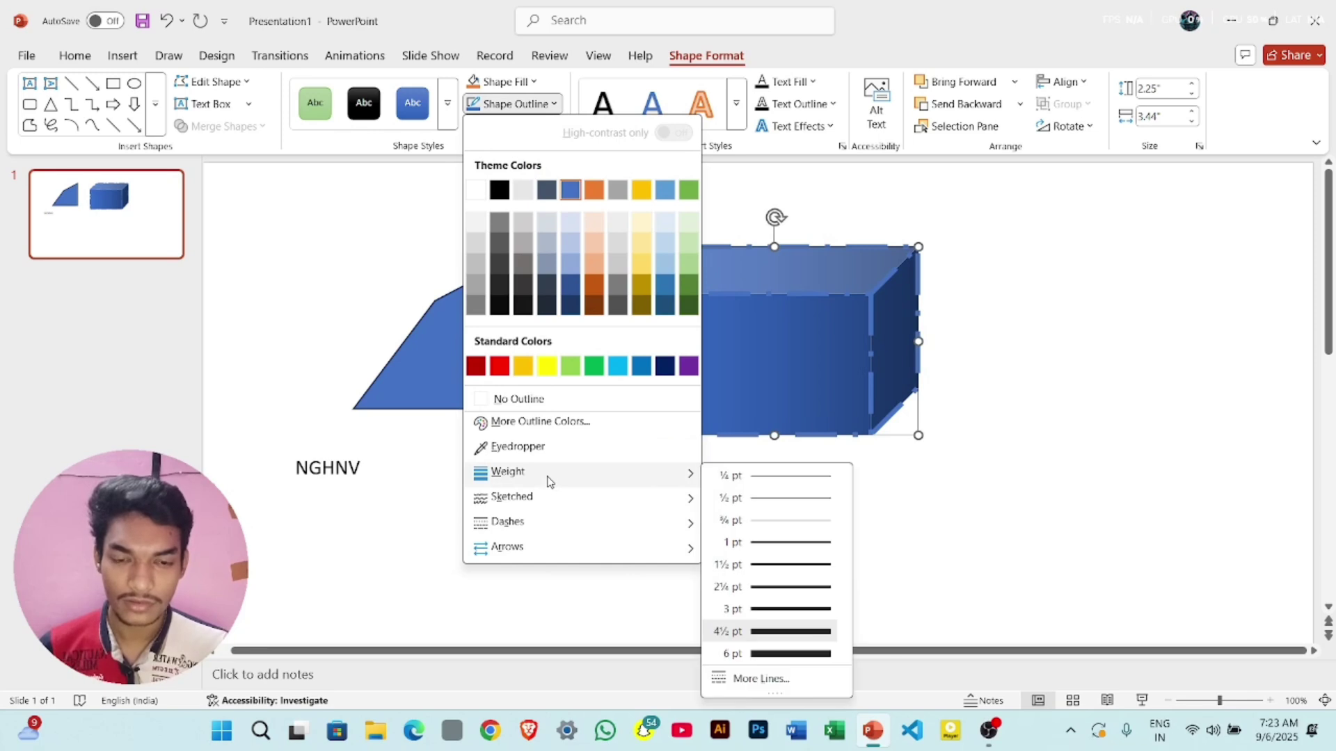
click(501, 367)
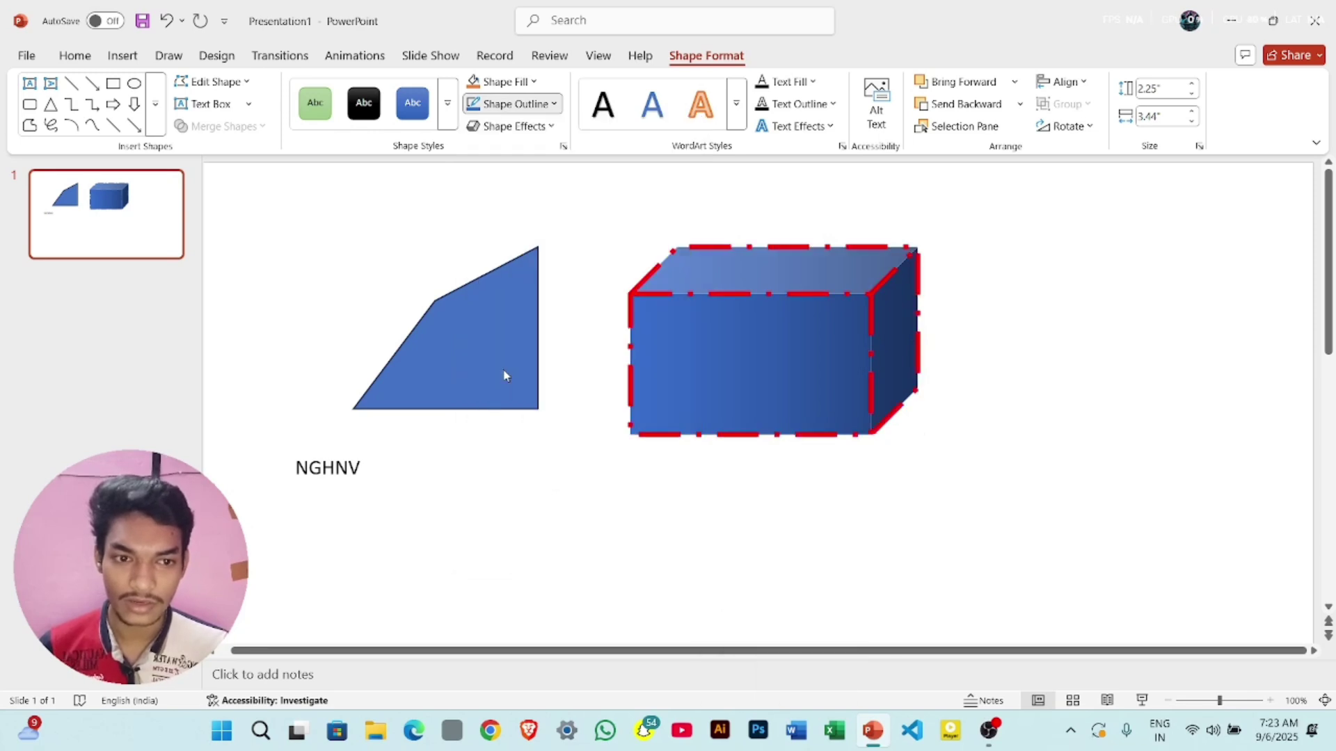
click(540, 110)
mouse_move(521, 532)
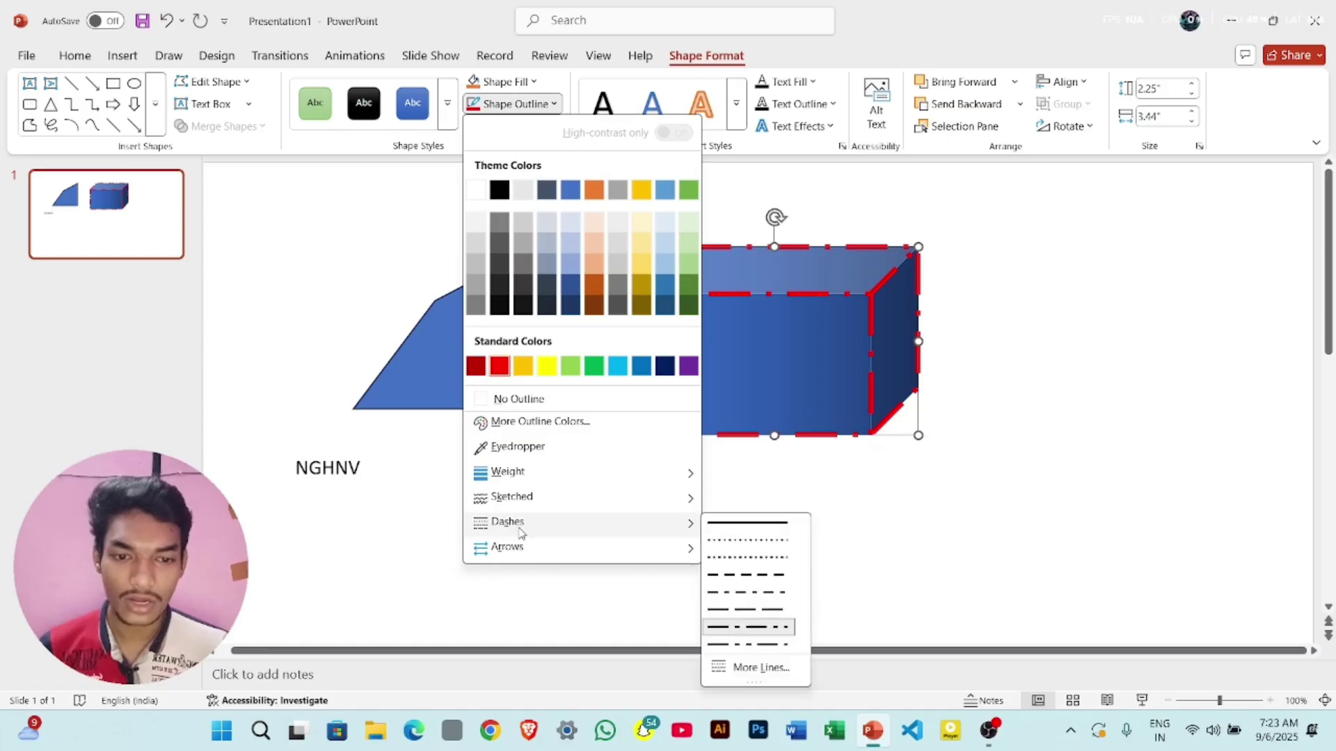
click(746, 575)
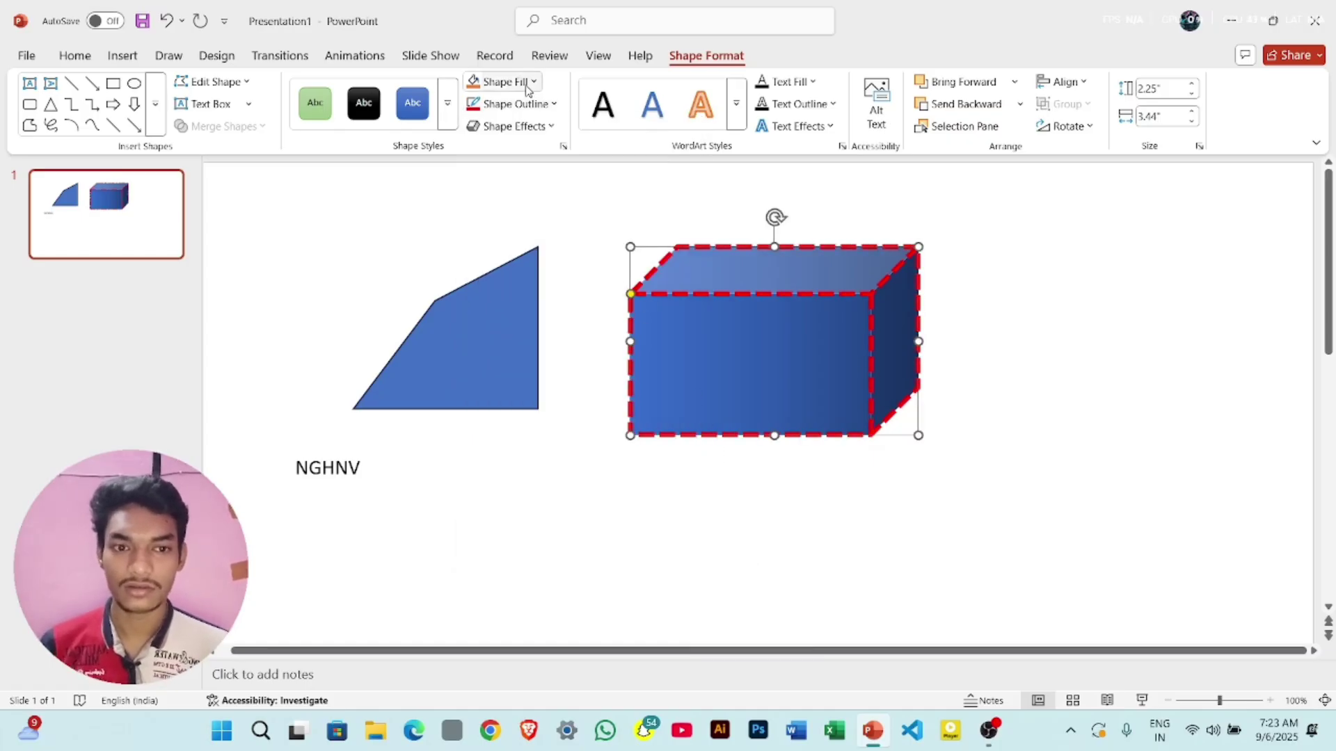
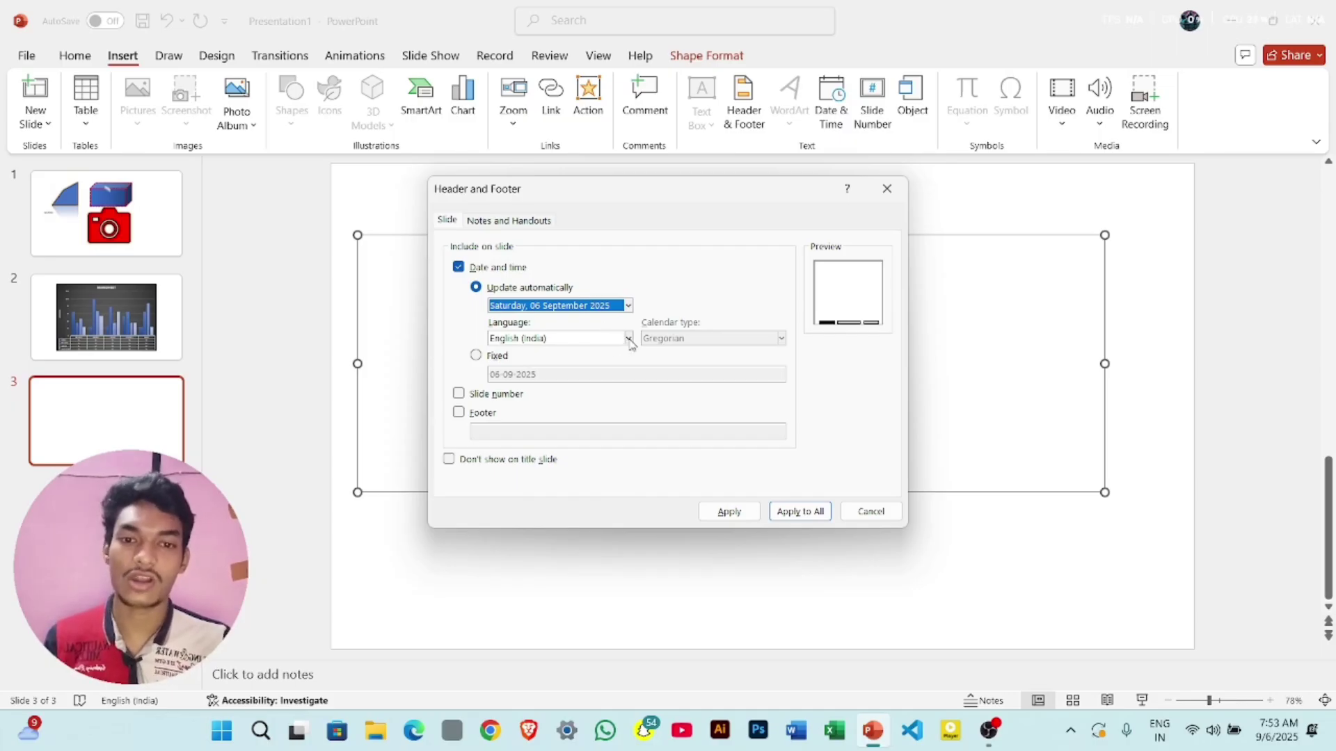
Step: Try the Fixed option for the slide date and return to Update automatically
click(497, 356)
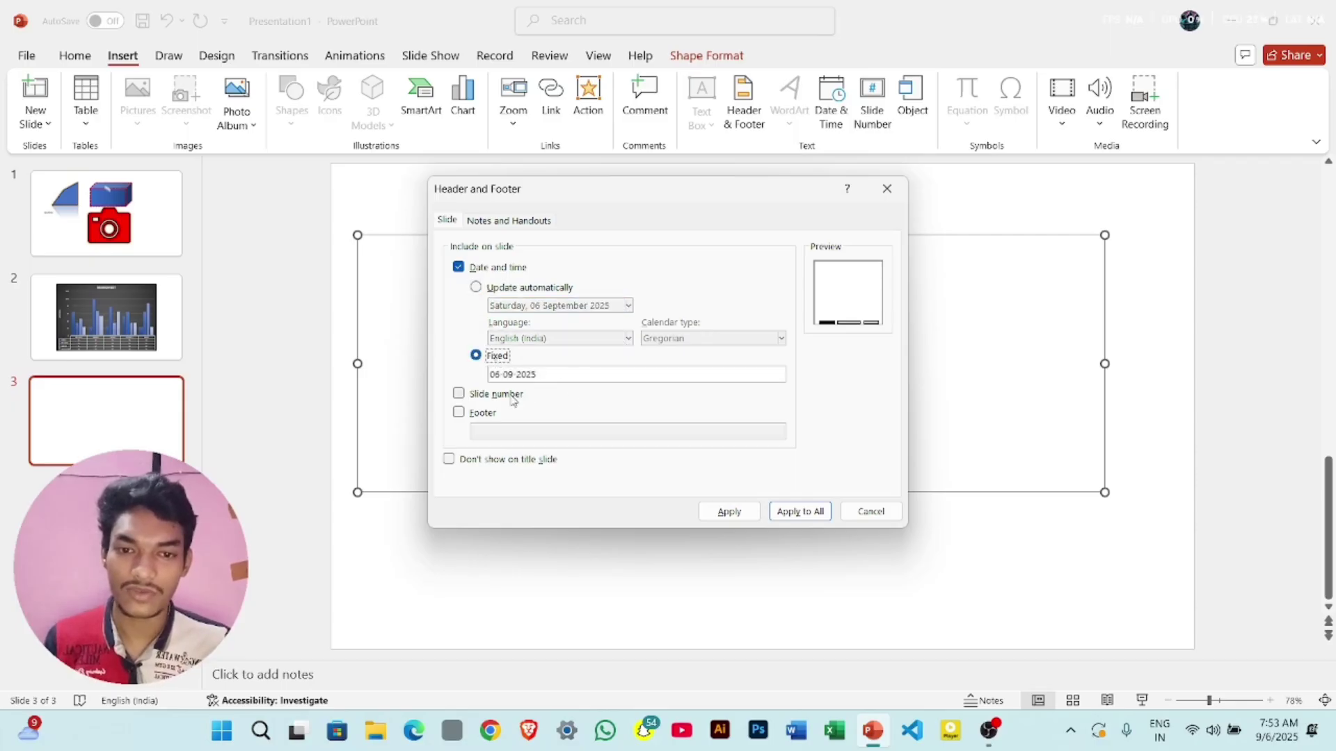
click(486, 290)
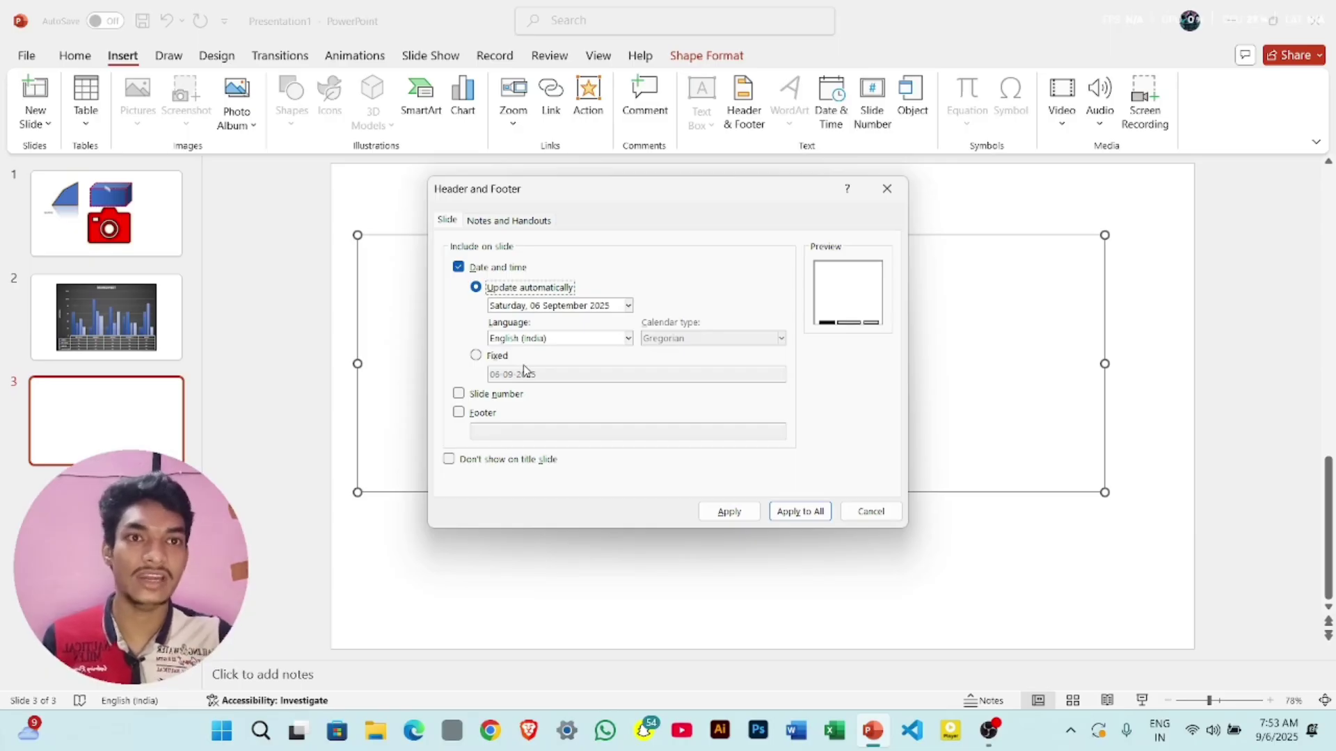
click(485, 362)
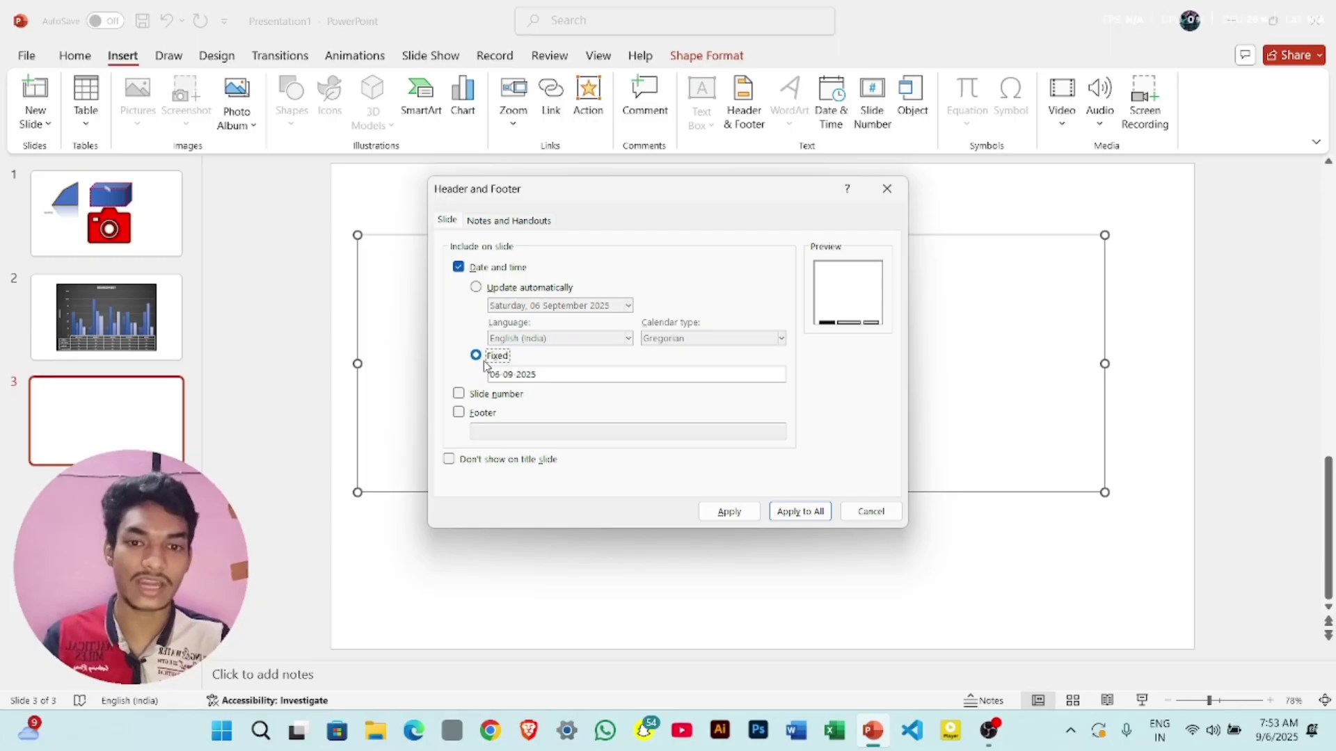
click(490, 293)
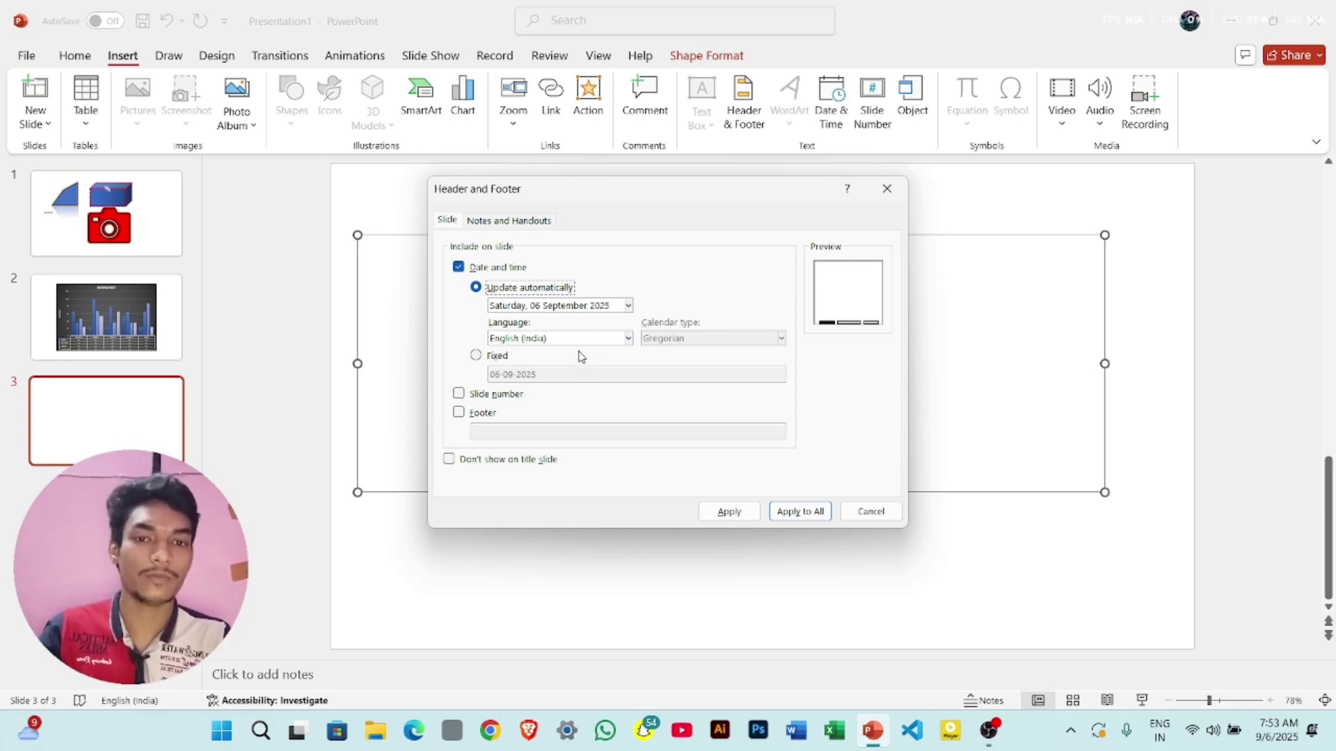
Step: Include the slide number and the footer text "ComputerGyan Academy" along with the date, and apply them to all slides
click(478, 398)
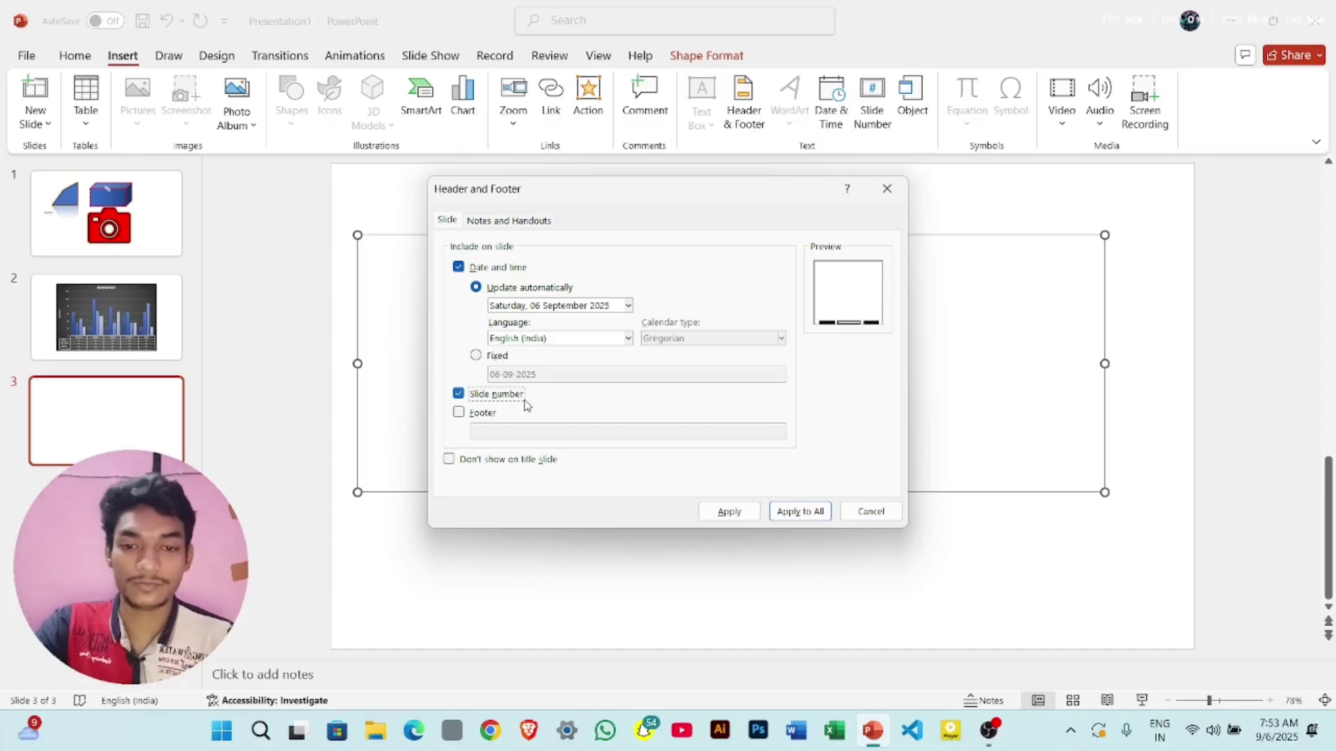
click(482, 415)
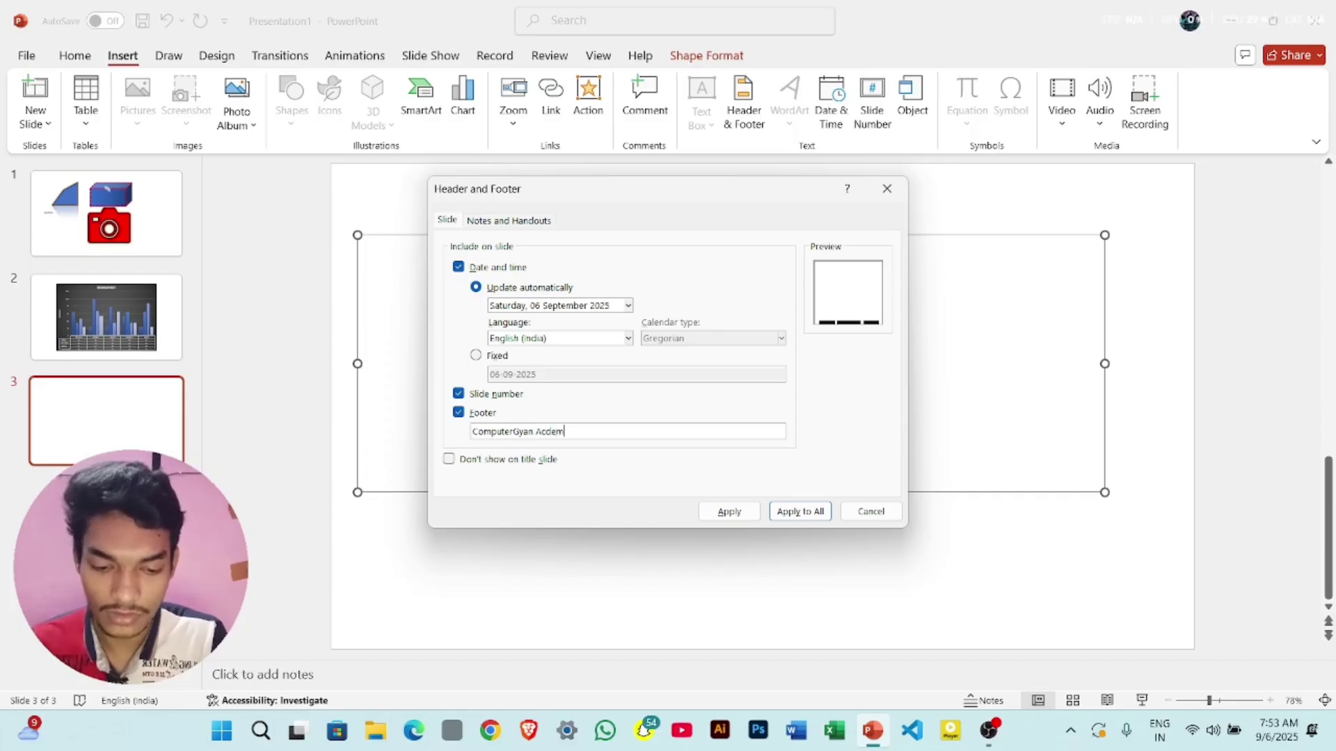
click(547, 431)
text(a)
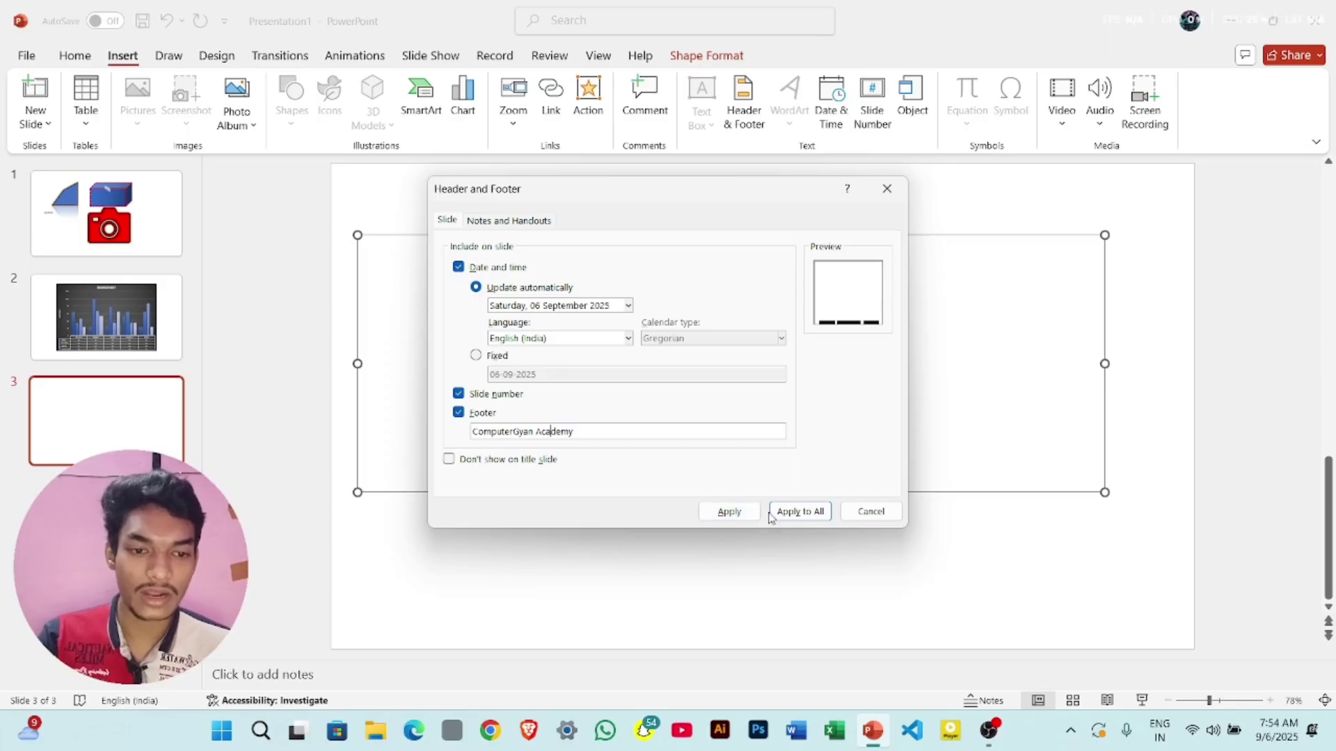
click(786, 514)
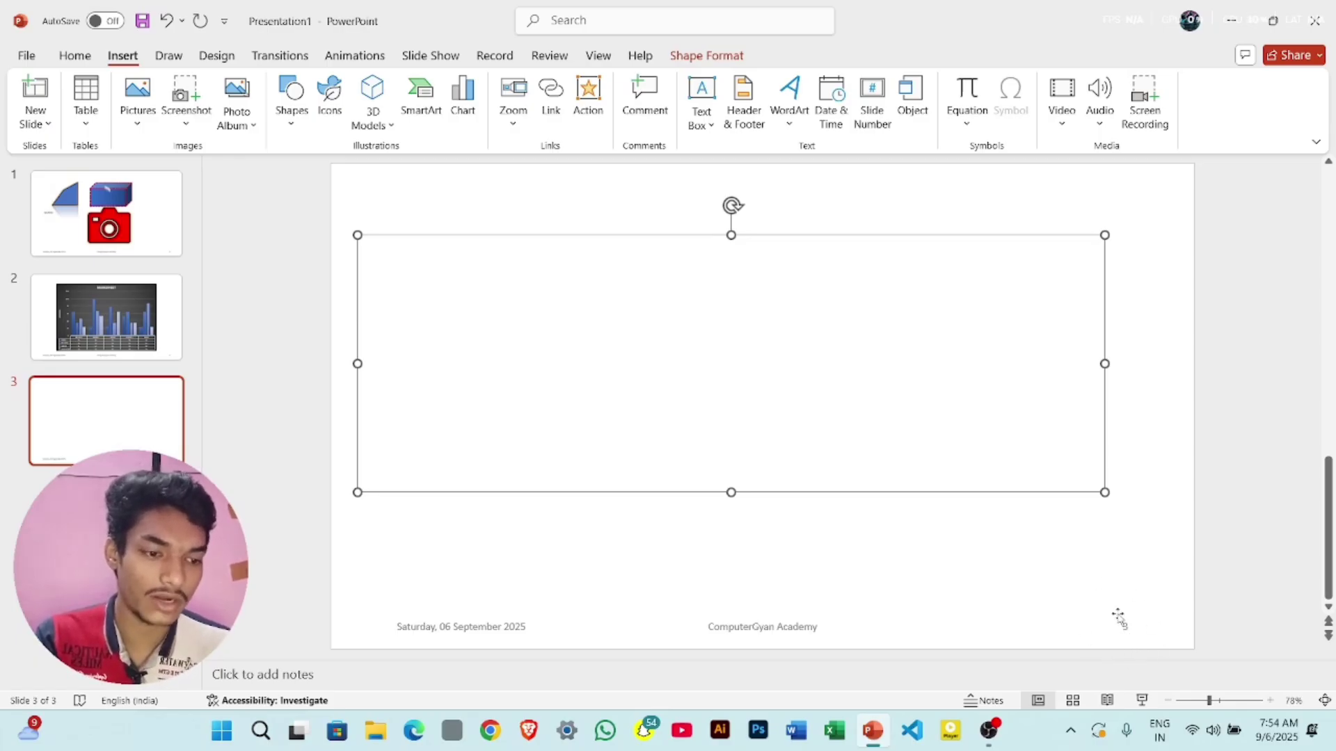
Step: Check the date, footer text and slide number on slides 2, 1 and 3
click(133, 351)
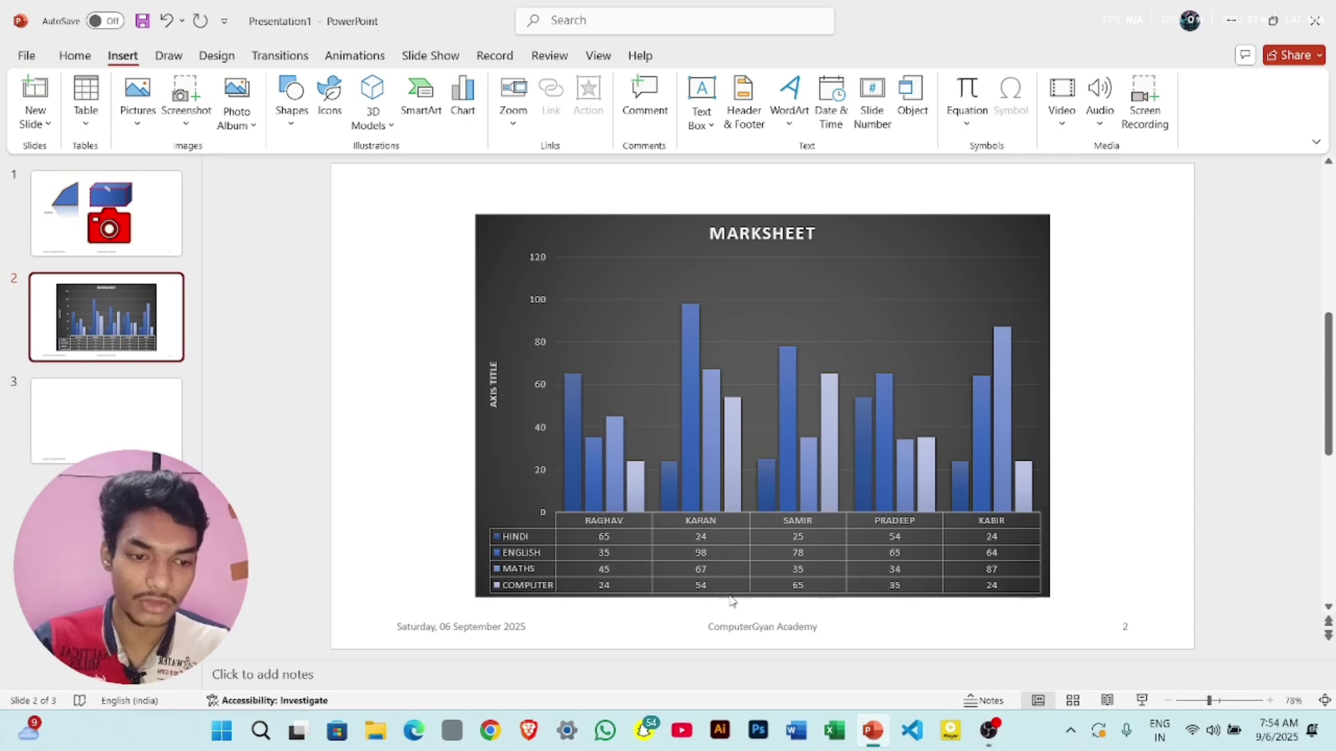
click(106, 214)
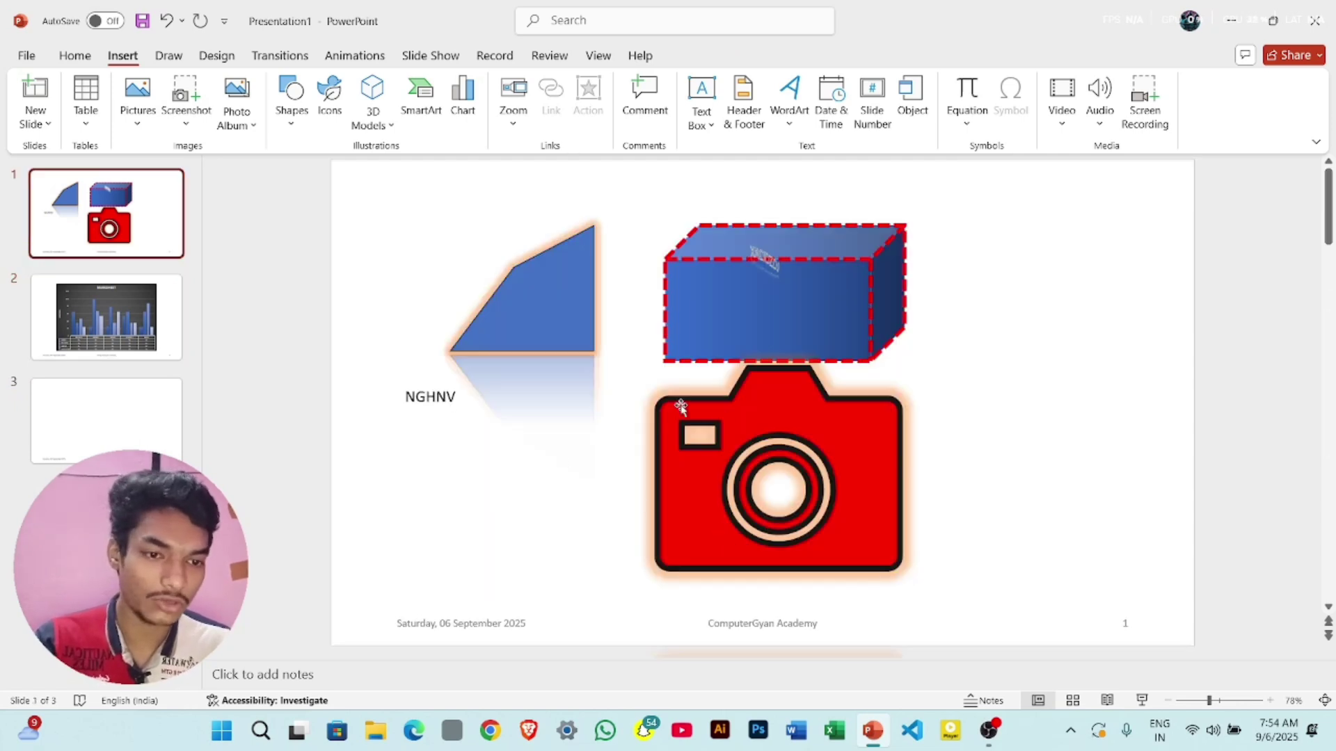
click(151, 419)
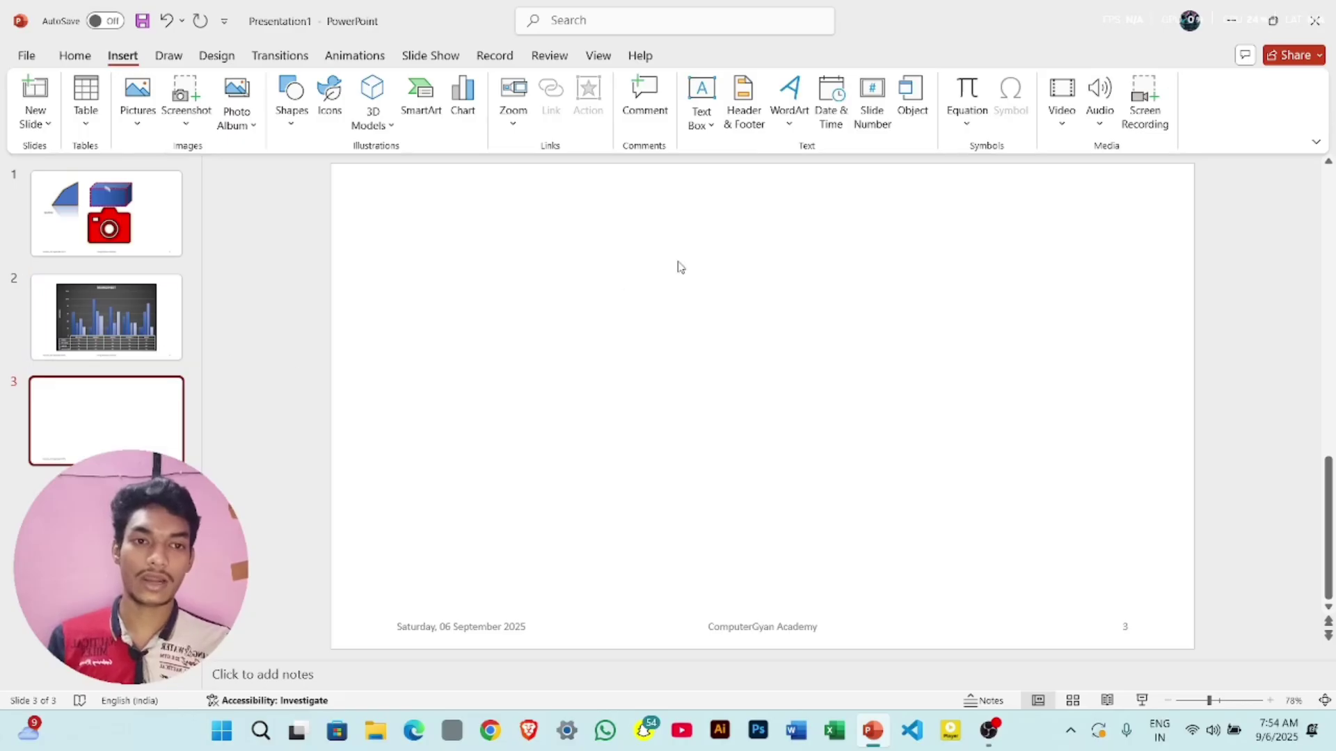
Step: Insert WordArt on slide 3 in the blue reflected style from the second row, with a lowercase first name as its text
click(791, 127)
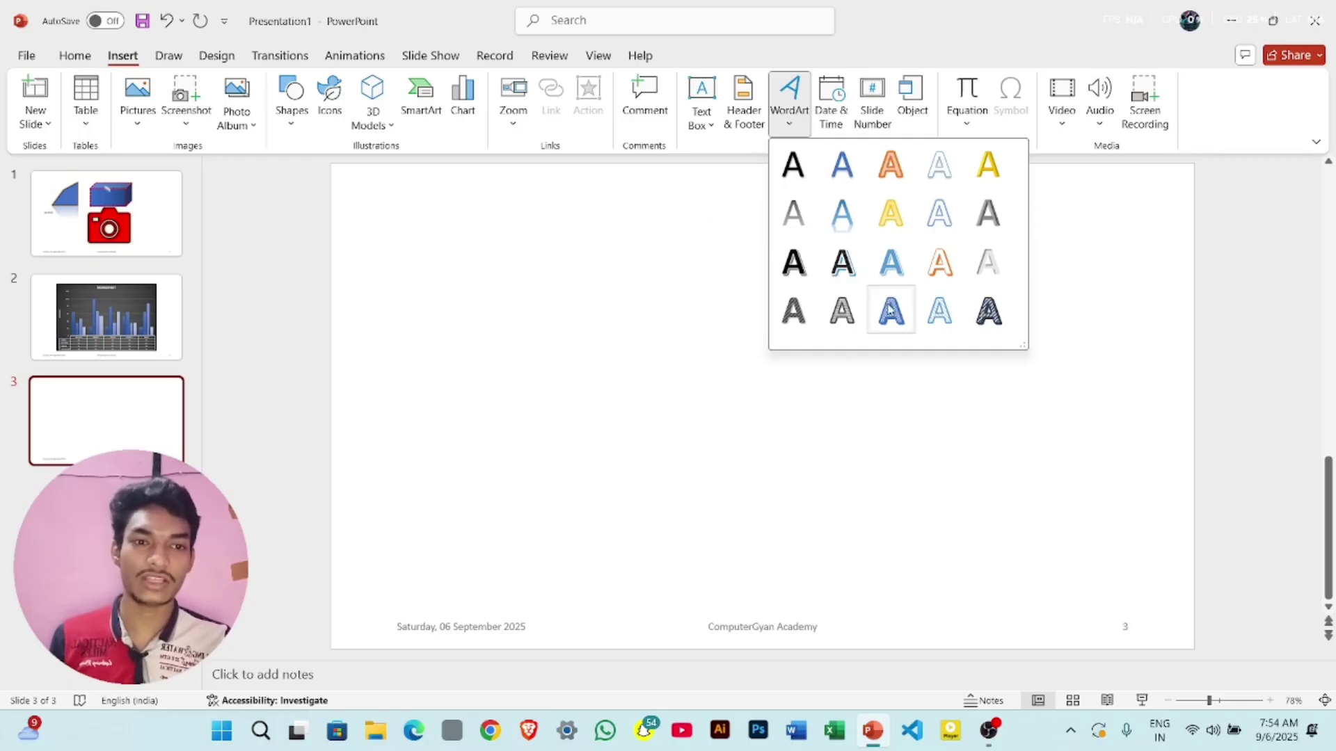
click(861, 218)
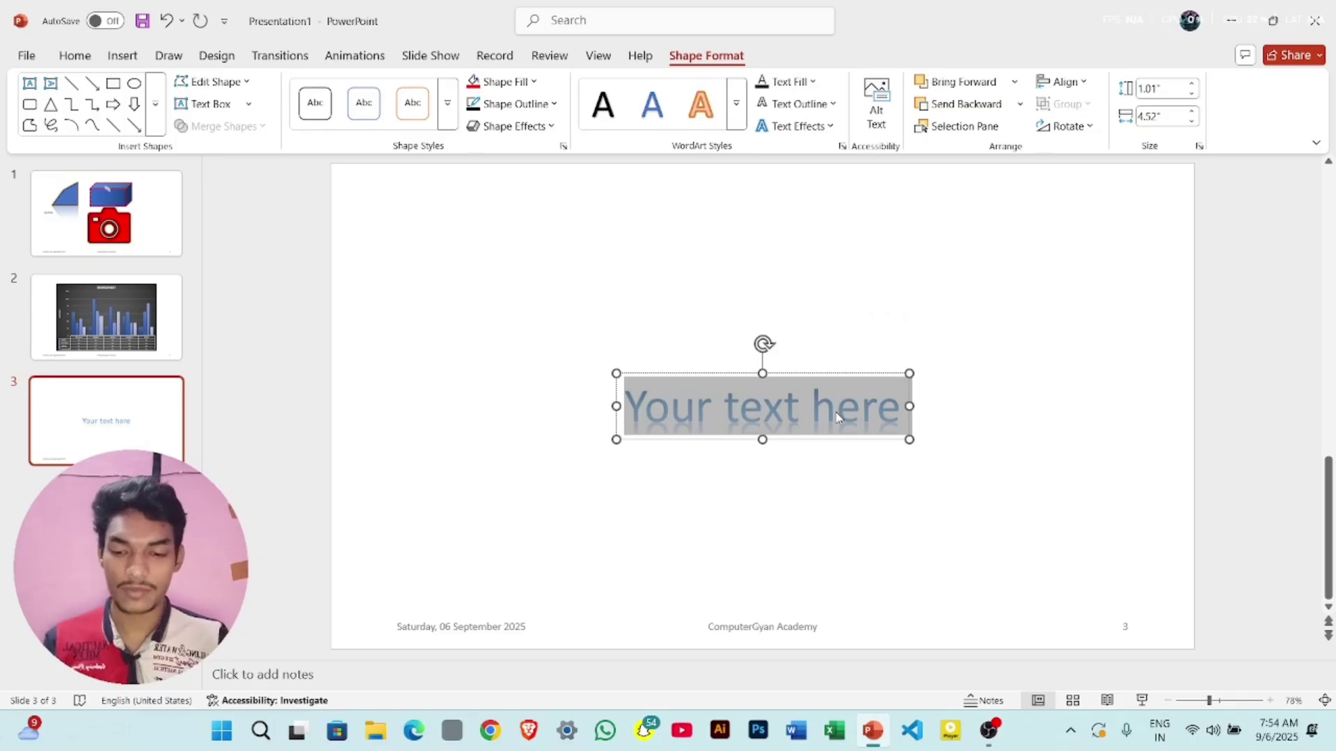
text(raghav)
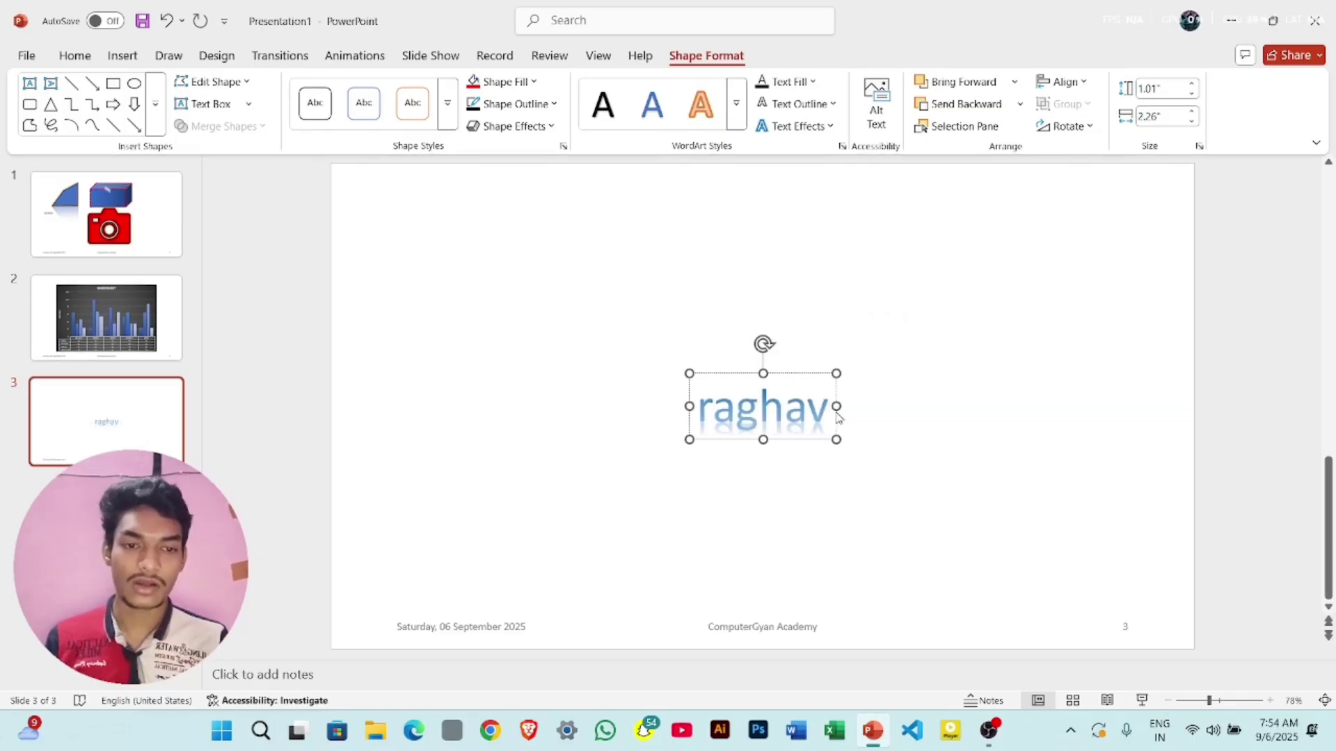
click(123, 58)
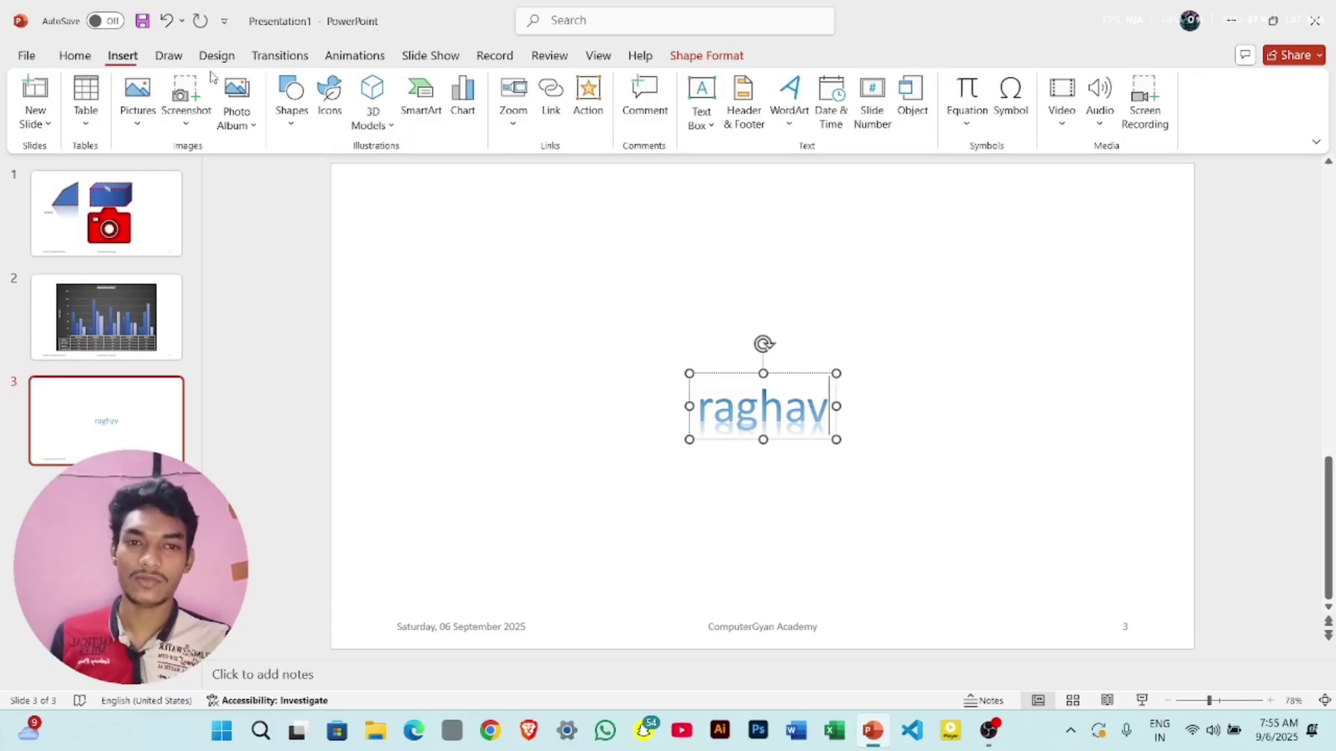
click(791, 111)
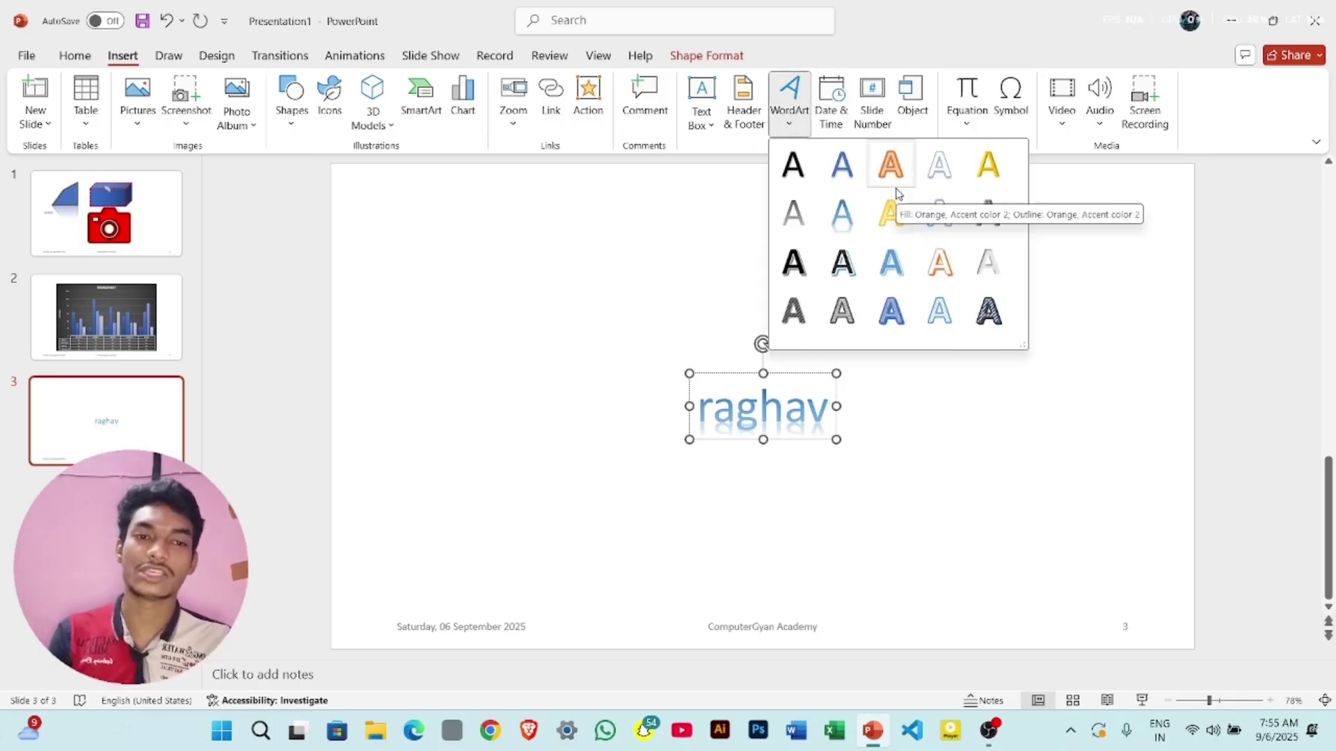
click(734, 240)
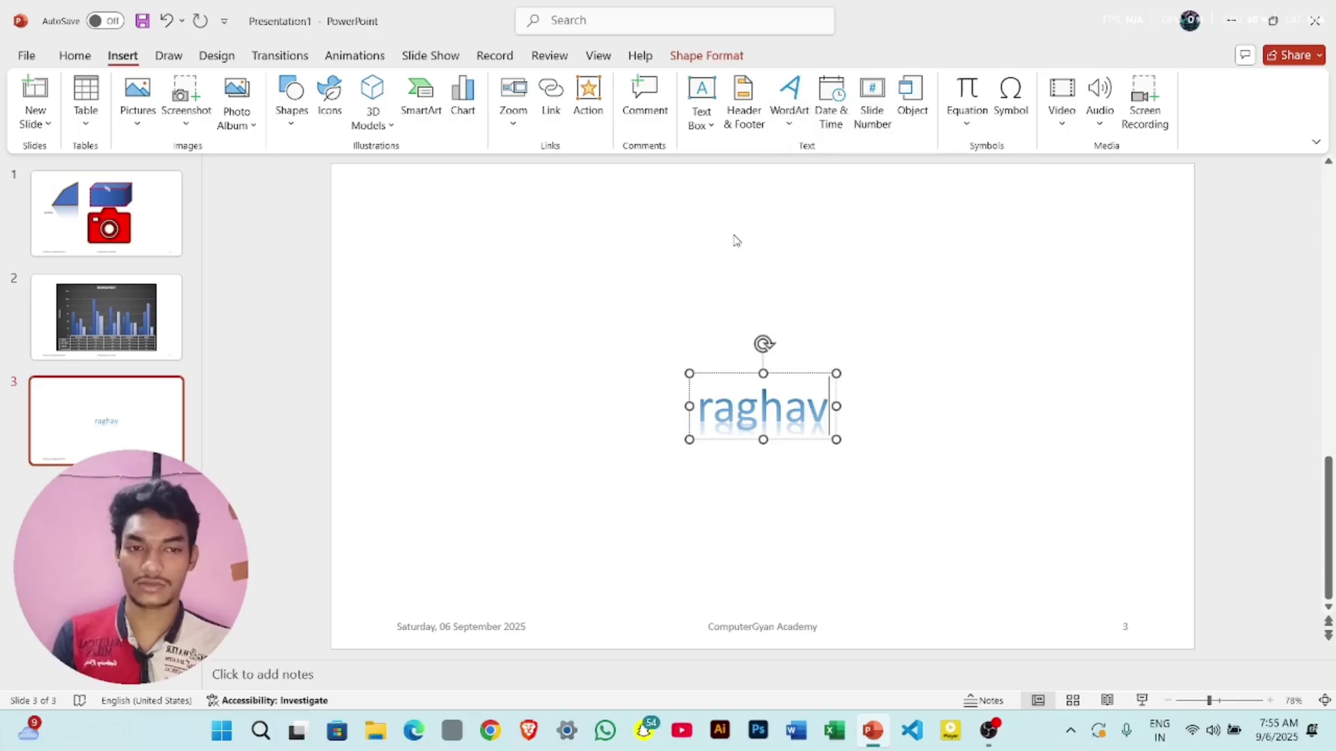
Step: View the available date and time formats for the WordArt text, closing them without inserting a date
click(832, 114)
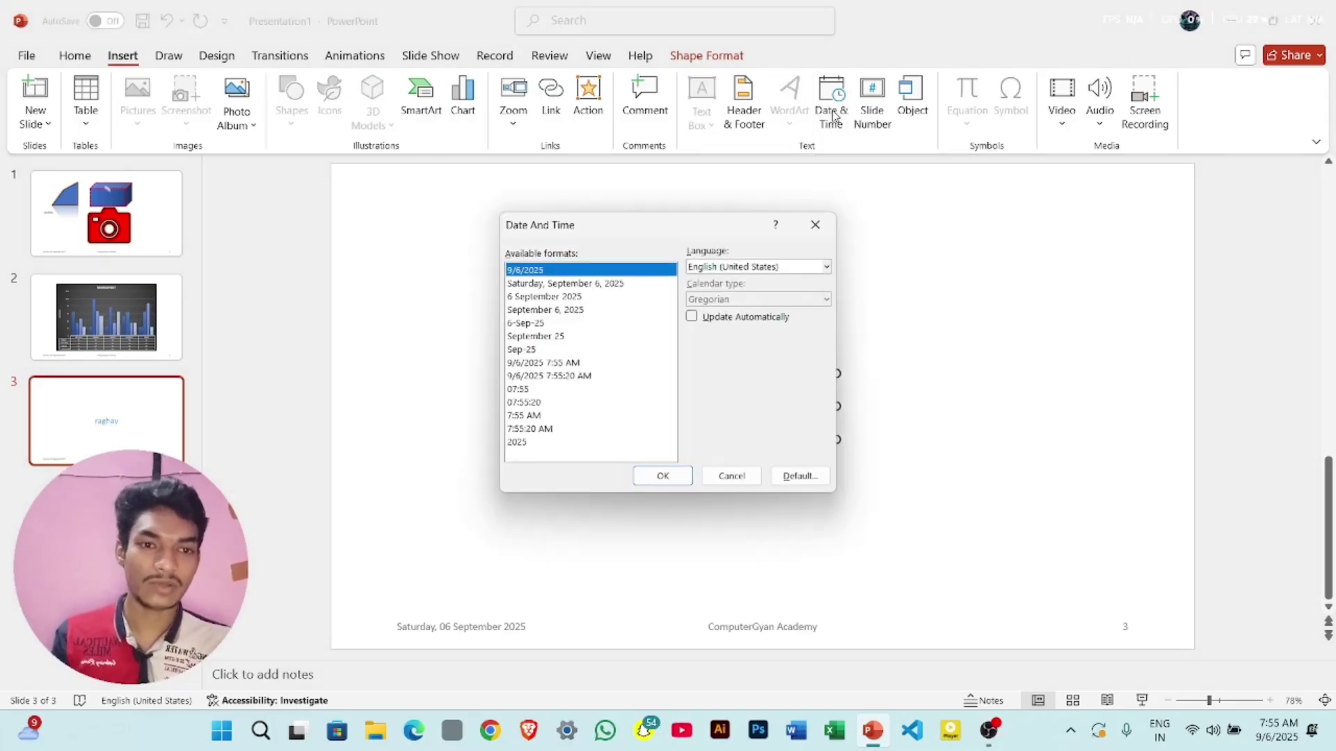
click(815, 225)
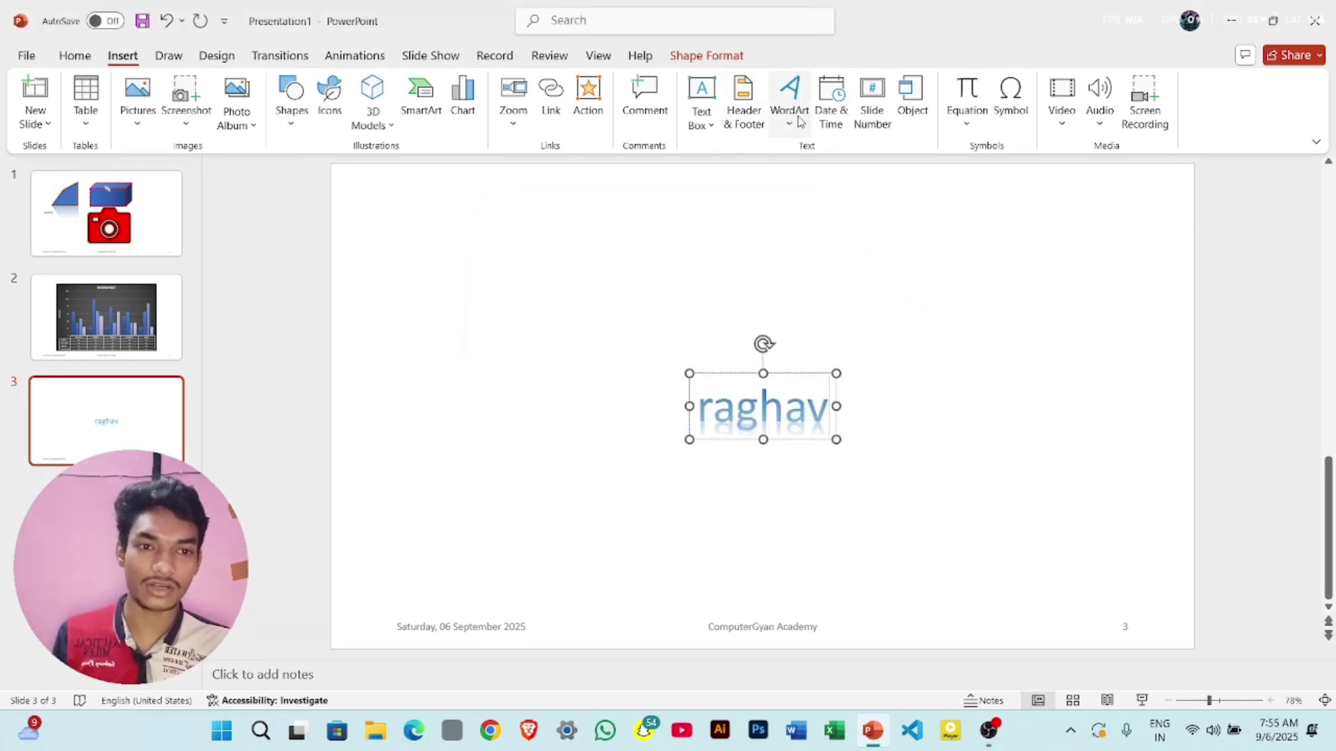
click(831, 105)
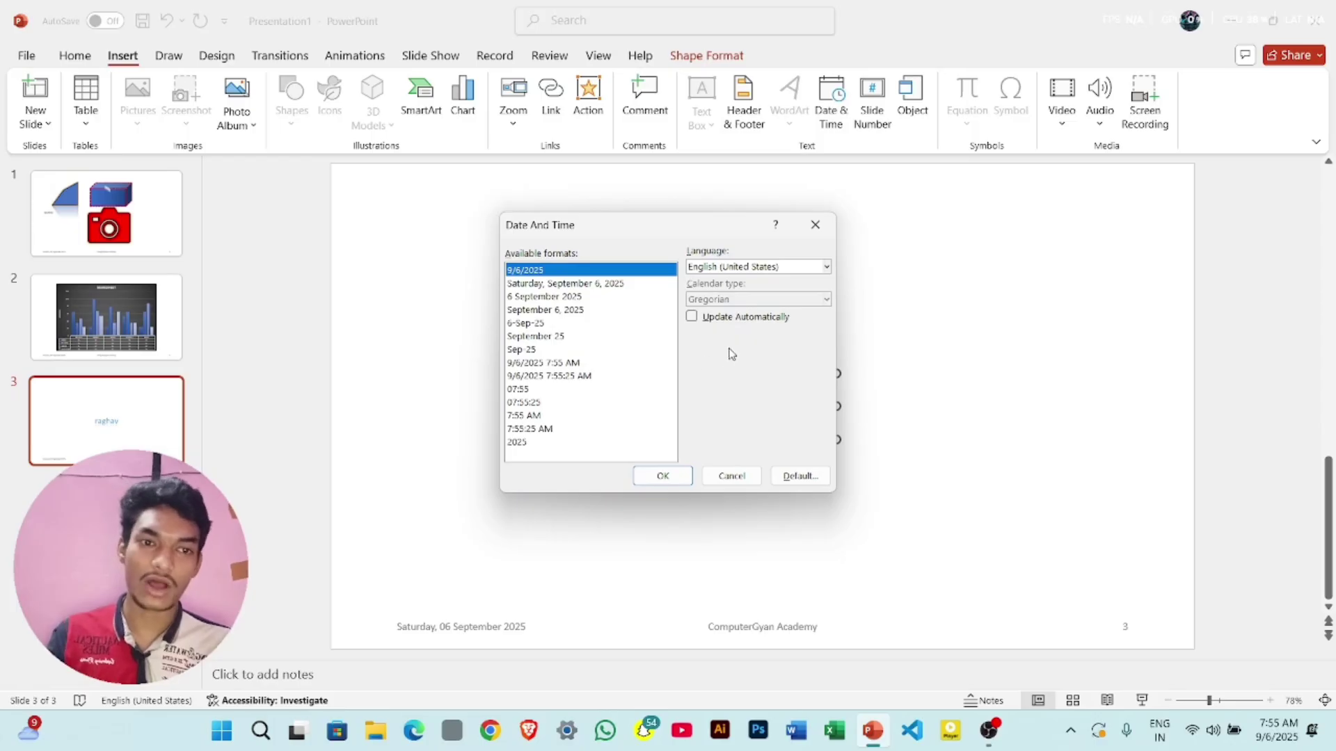
click(815, 224)
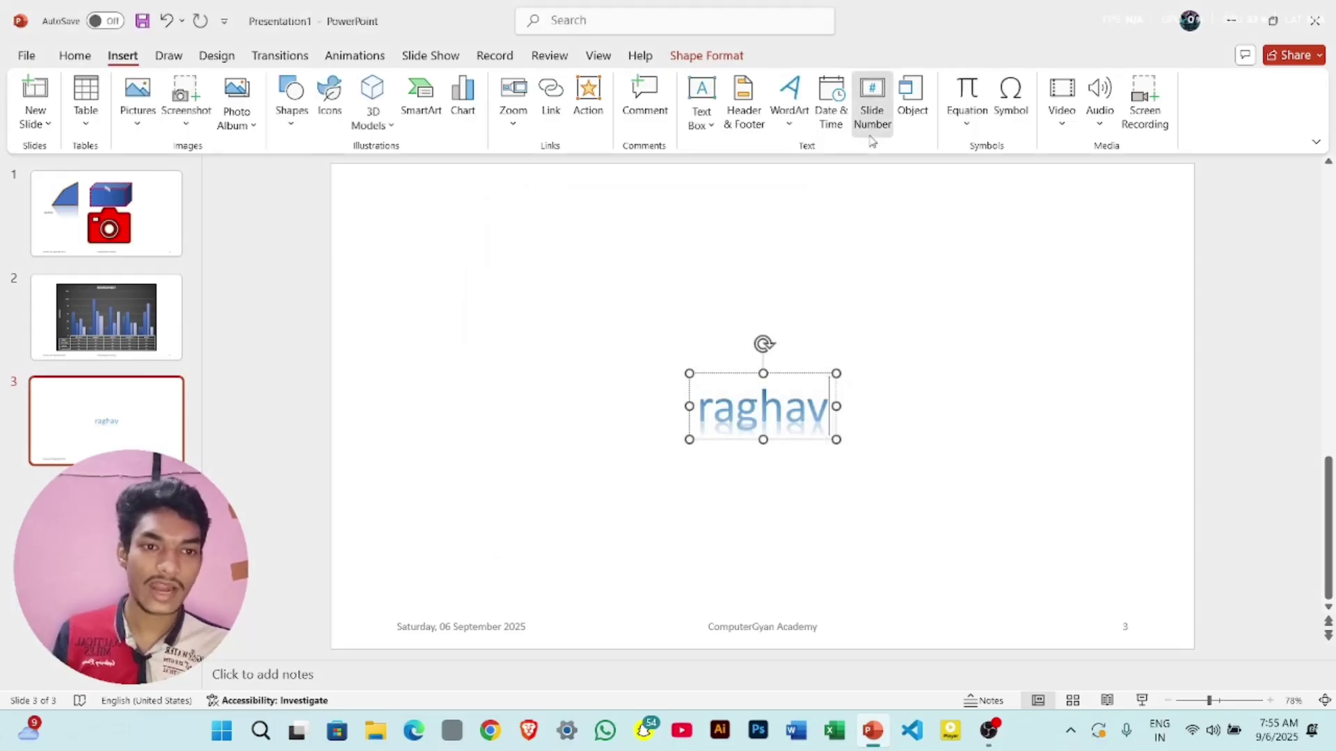
Step: Insert the slide number after the WordArt name on slide 3, and delete all of the WordArt's text to clear it from the slide
click(871, 136)
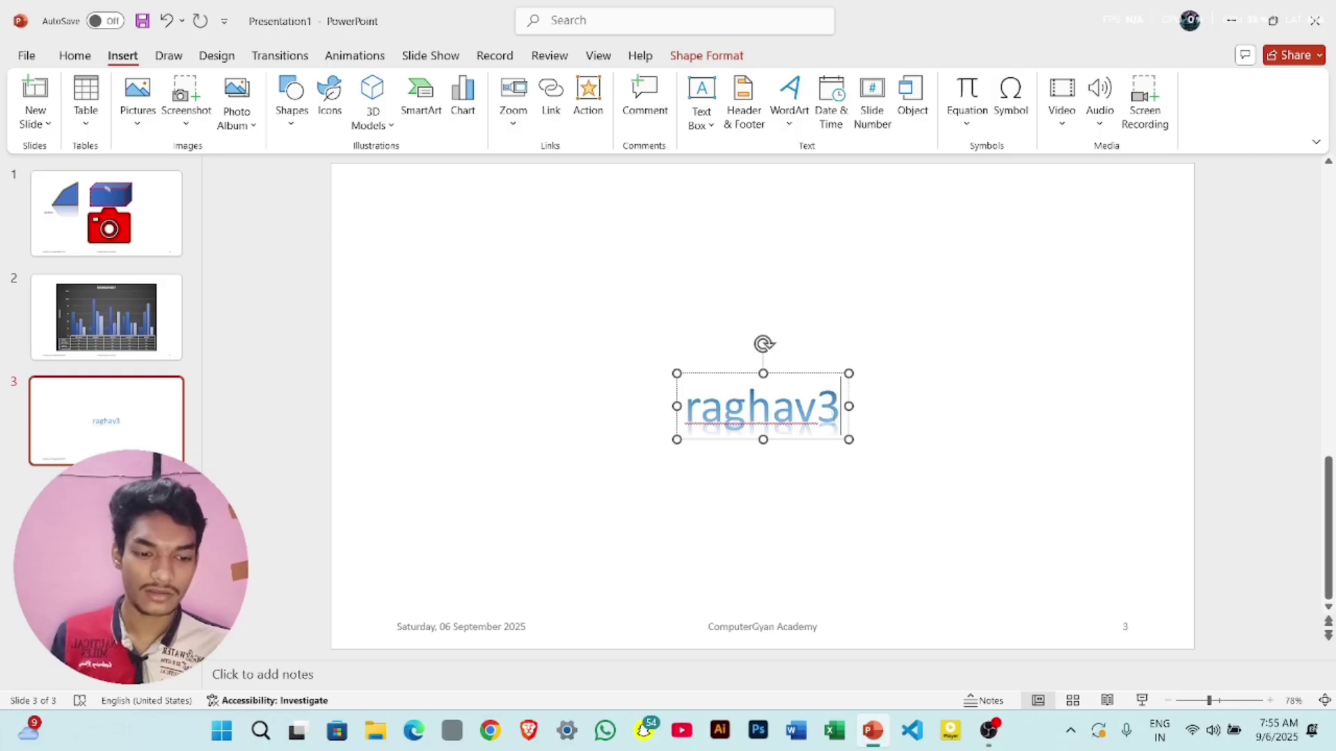
key(BackSpace)
key(BackSpace)
key(BackSpace)
key(BackSpace)
key(BackSpace)
key(BackSpace)
key(BackSpace)
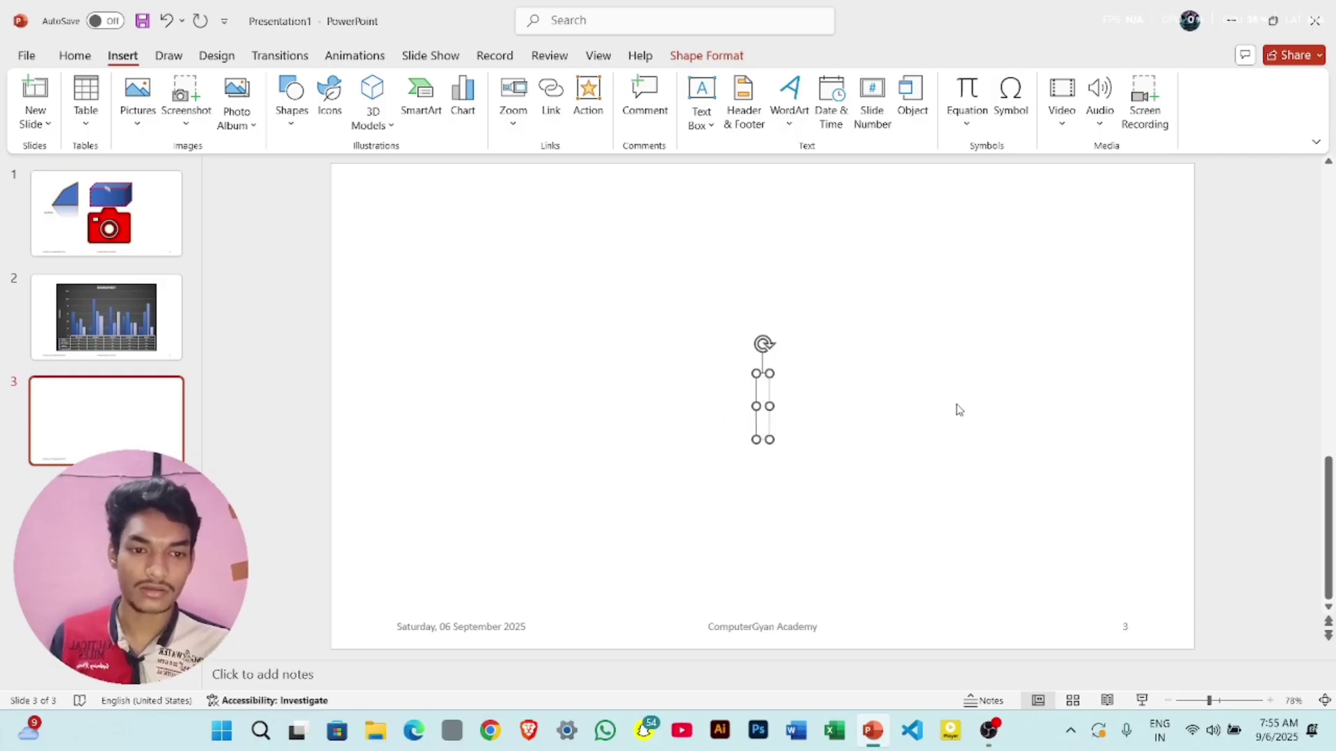
click(956, 409)
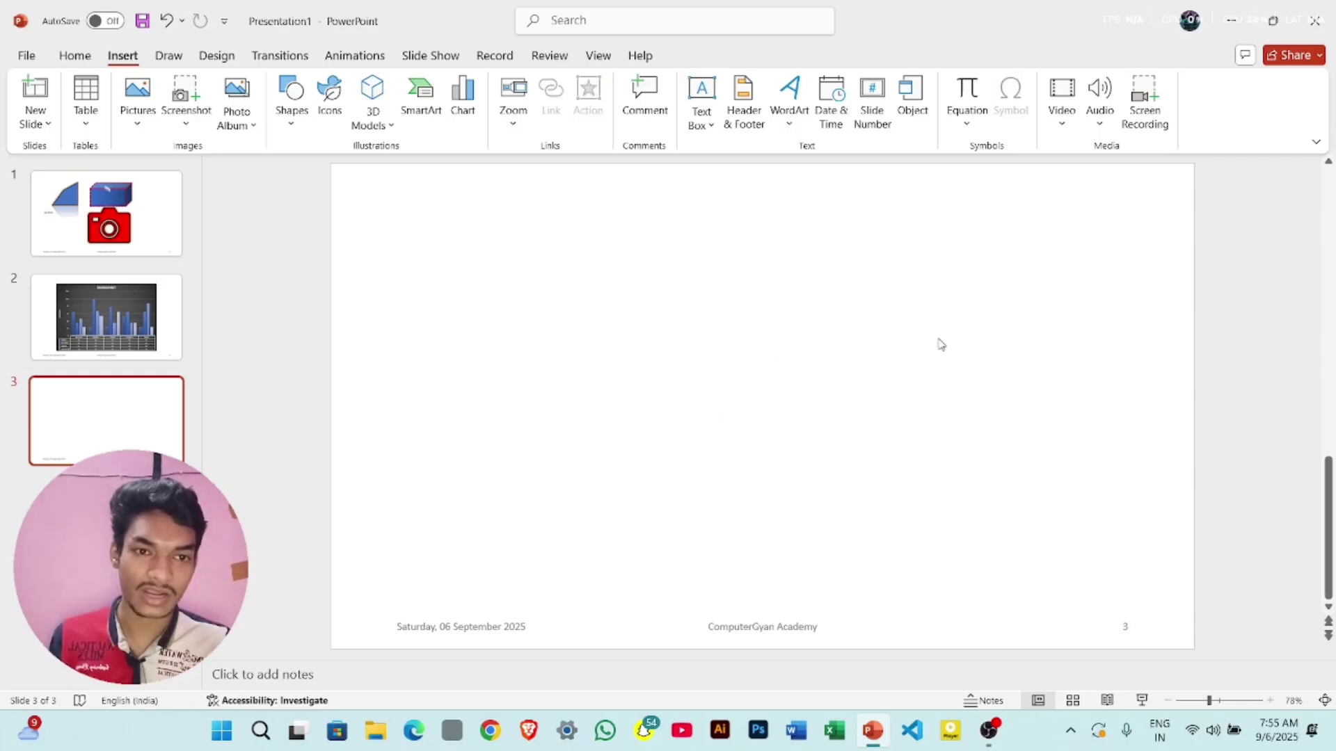
Step: View the Header and Footer settings through both the Date & Time and Slide Number commands, closing them without changes
click(833, 101)
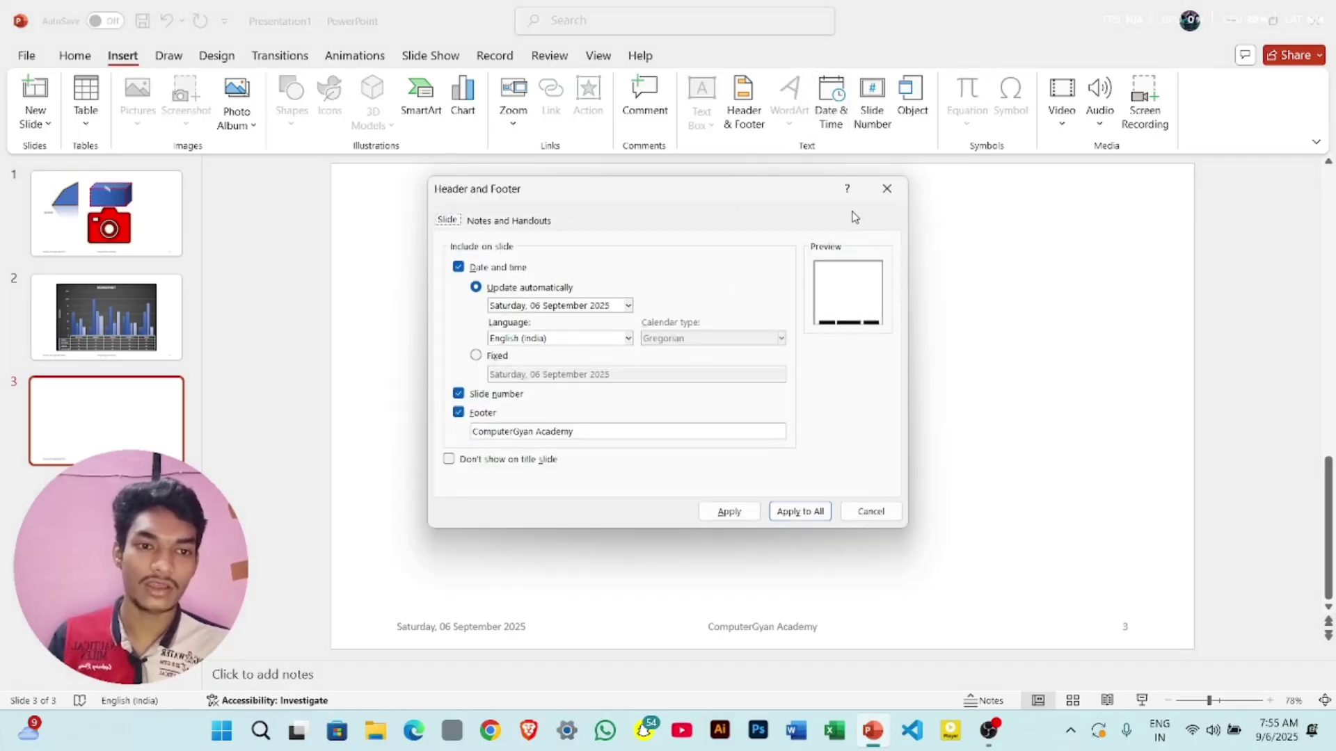
click(885, 193)
click(878, 120)
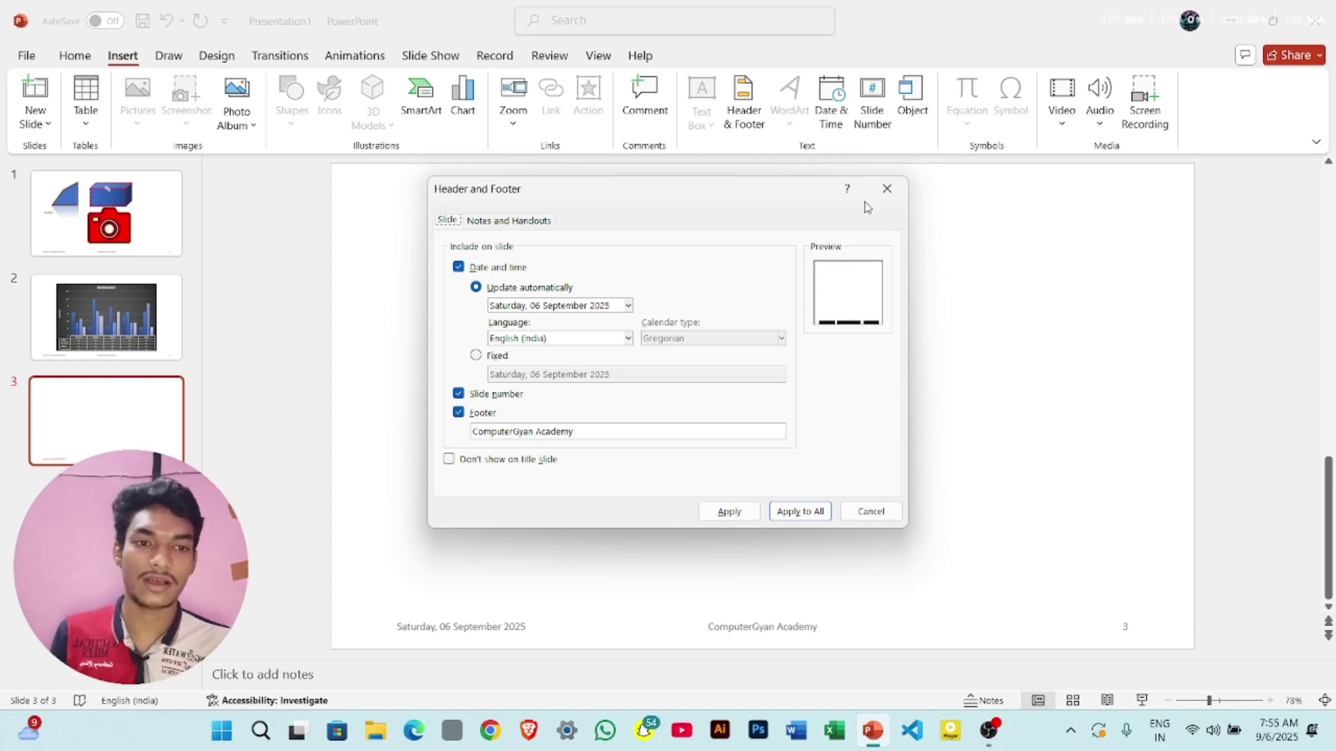
click(887, 188)
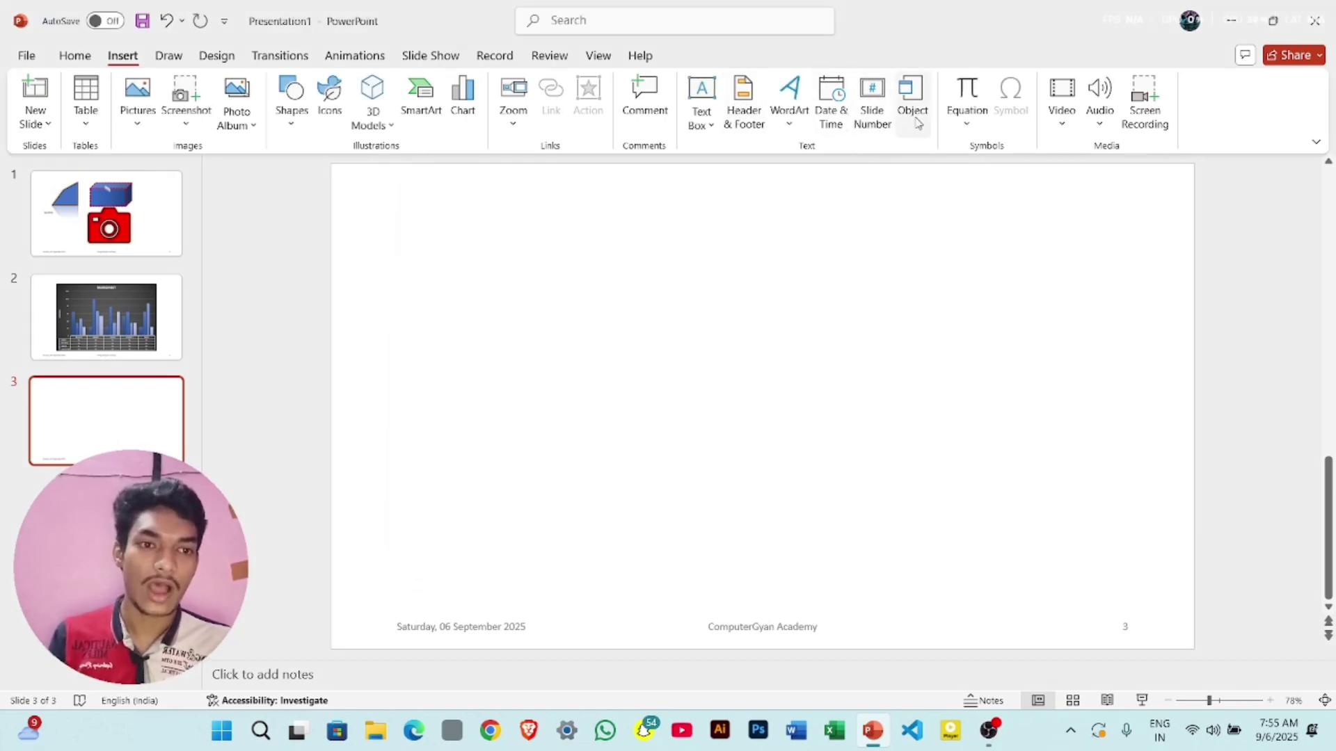
Step: Insert a new Paintbrush Picture object on slide 3
click(914, 104)
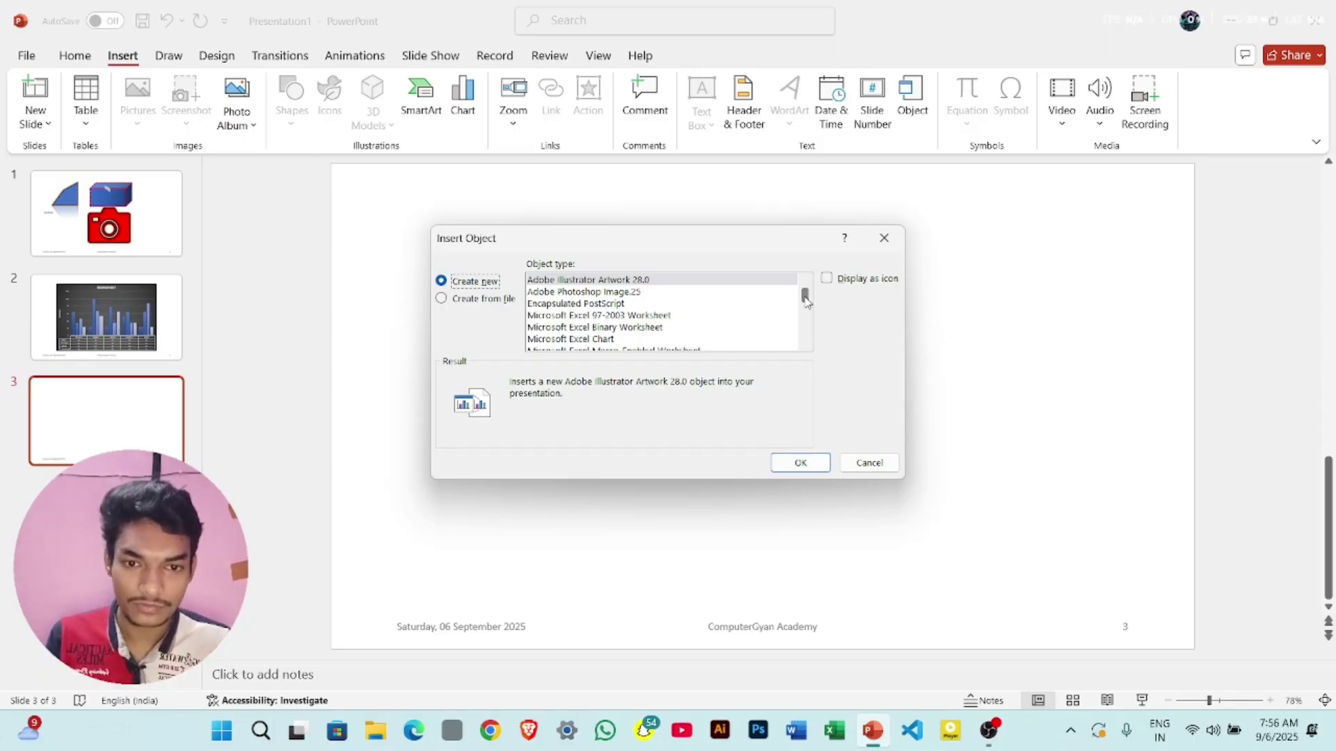
drag(806, 300, 807, 335)
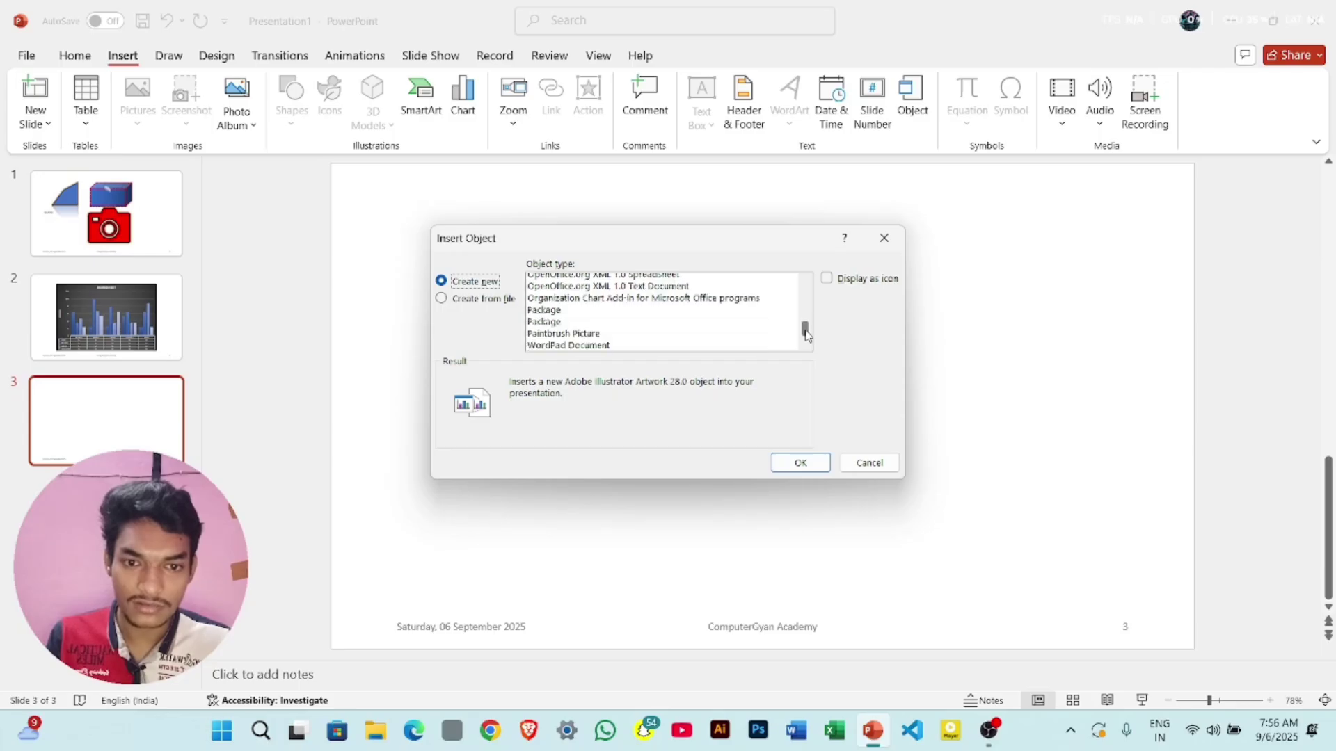
click(585, 334)
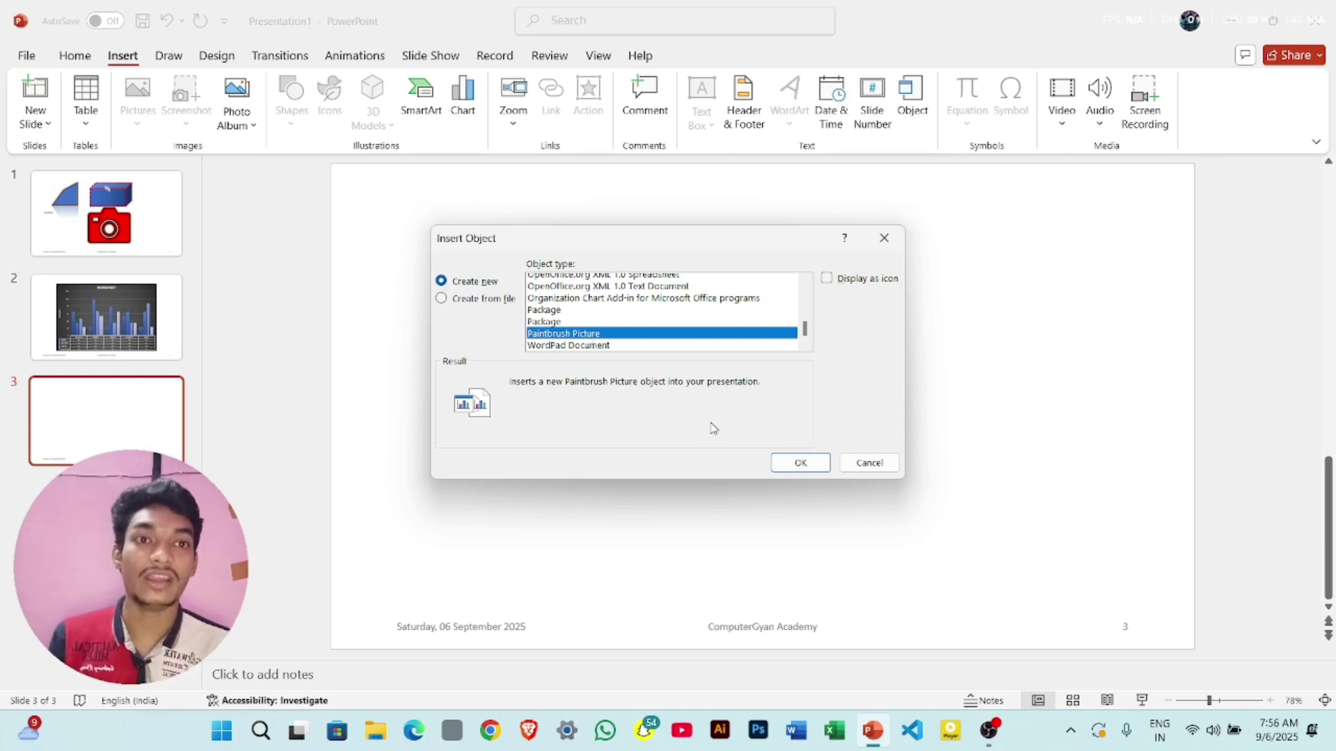
click(793, 464)
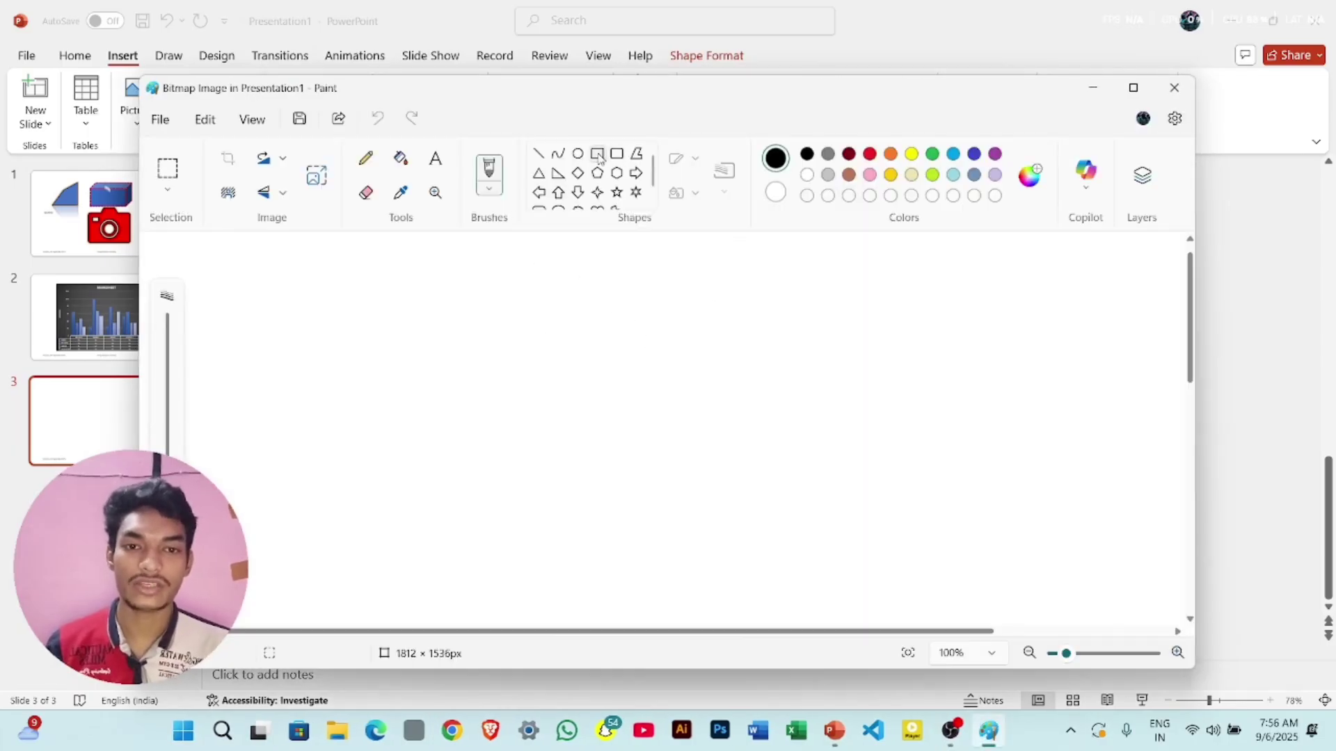
Step: Draw a rectangle about 402 × 199 px on the Paint canvas, fill it with dark red, and return to the slide
click(597, 154)
drag(426, 320, 707, 460)
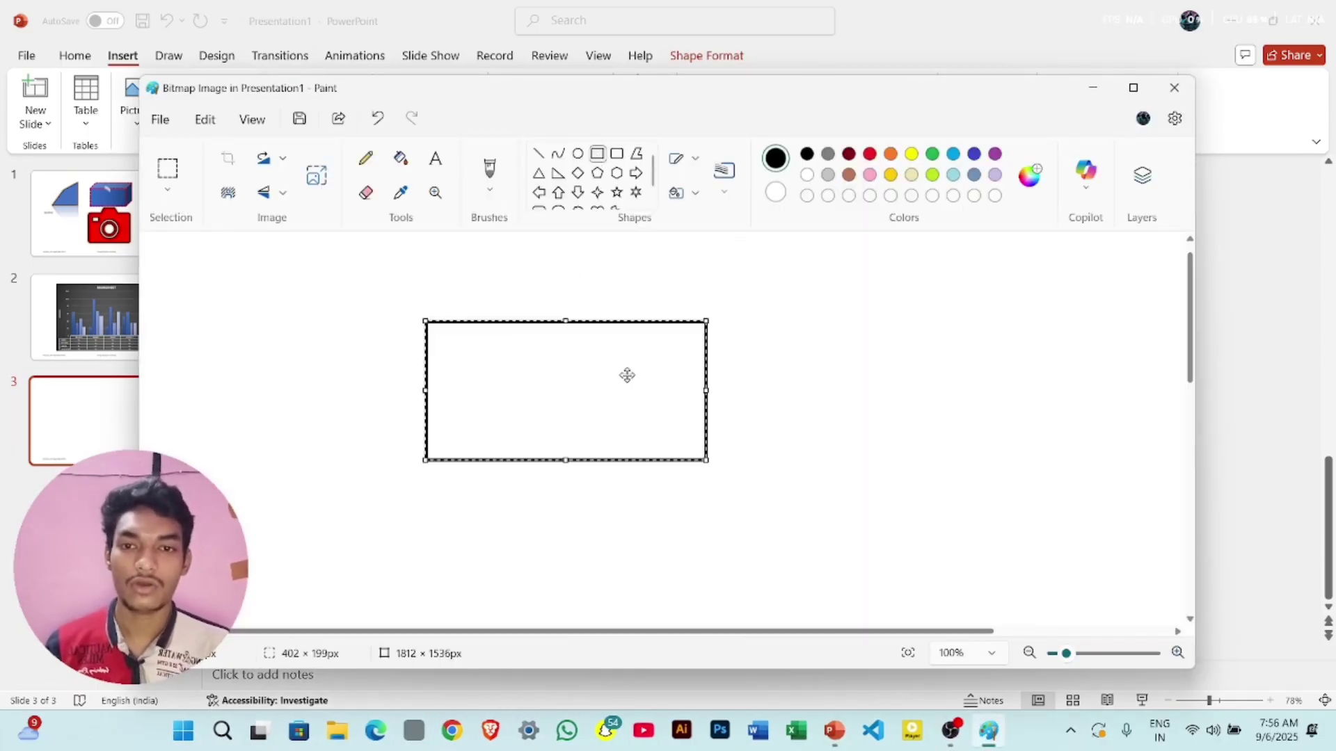
click(400, 158)
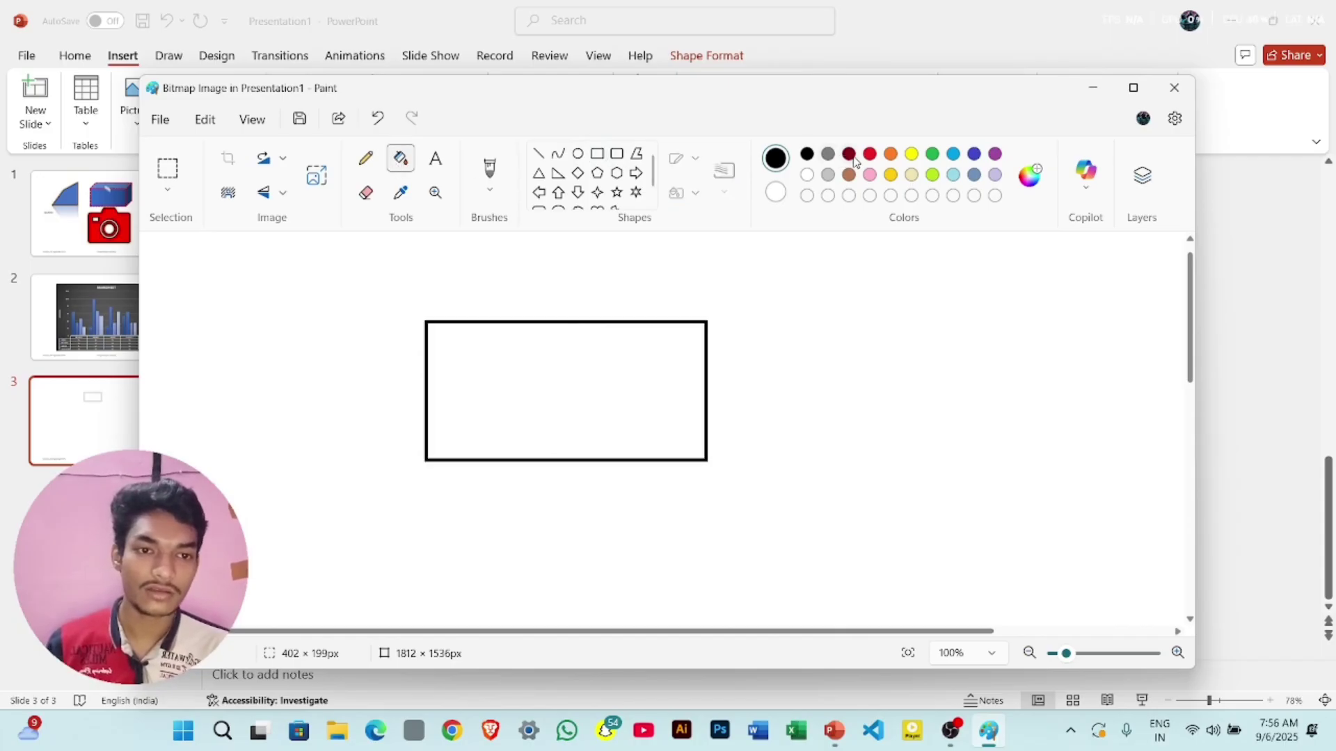
click(848, 155)
click(594, 383)
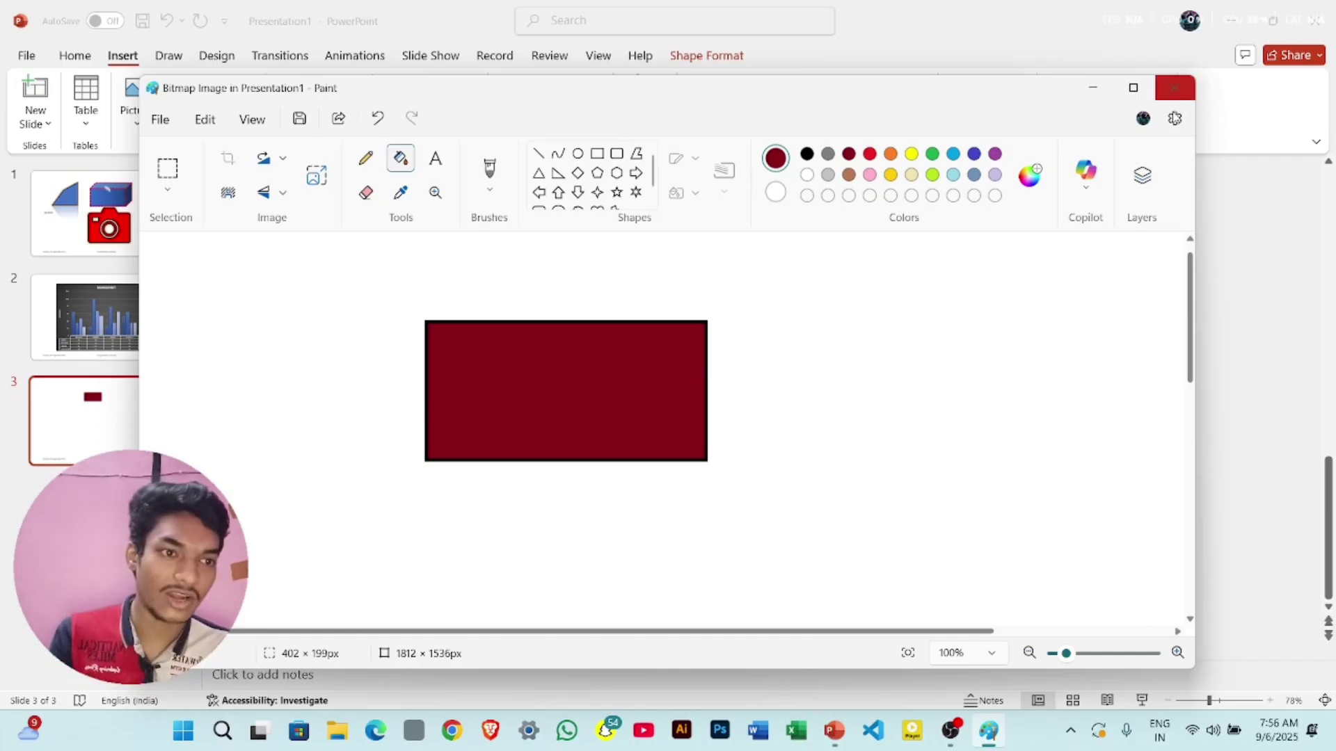
click(1174, 89)
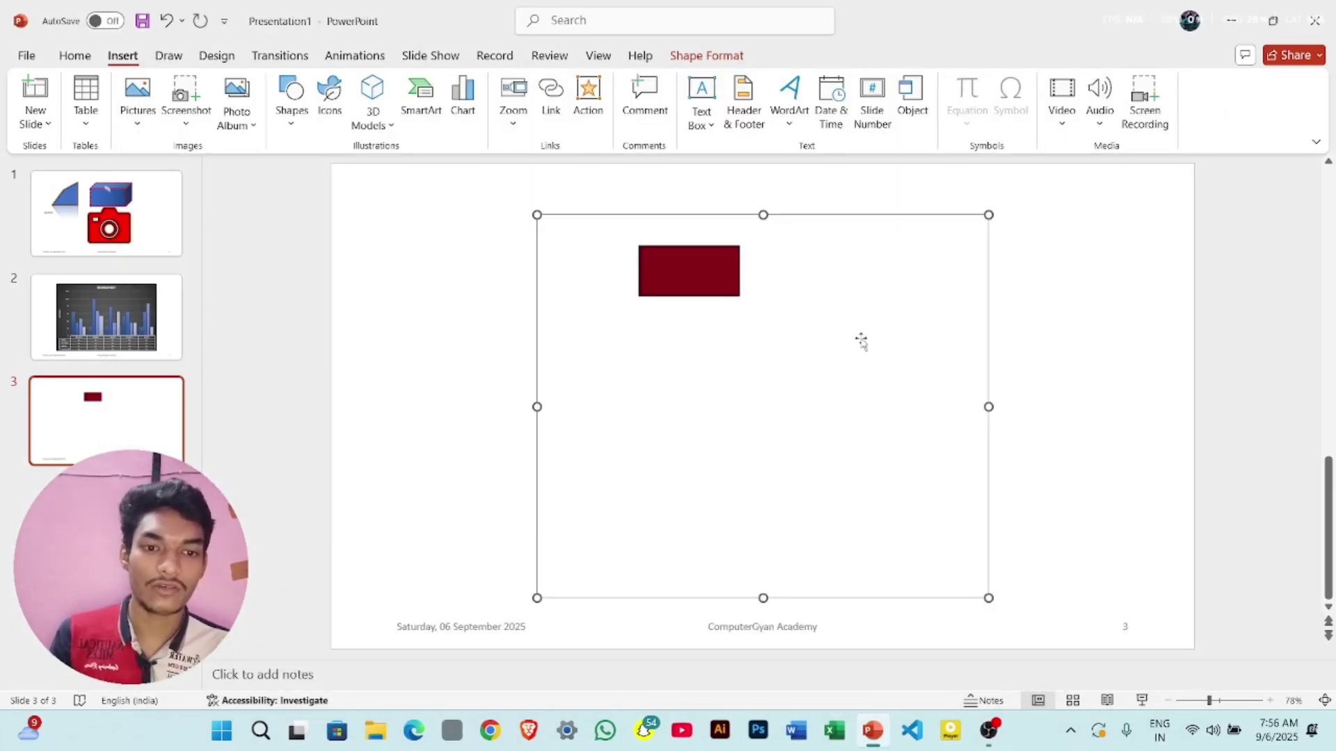